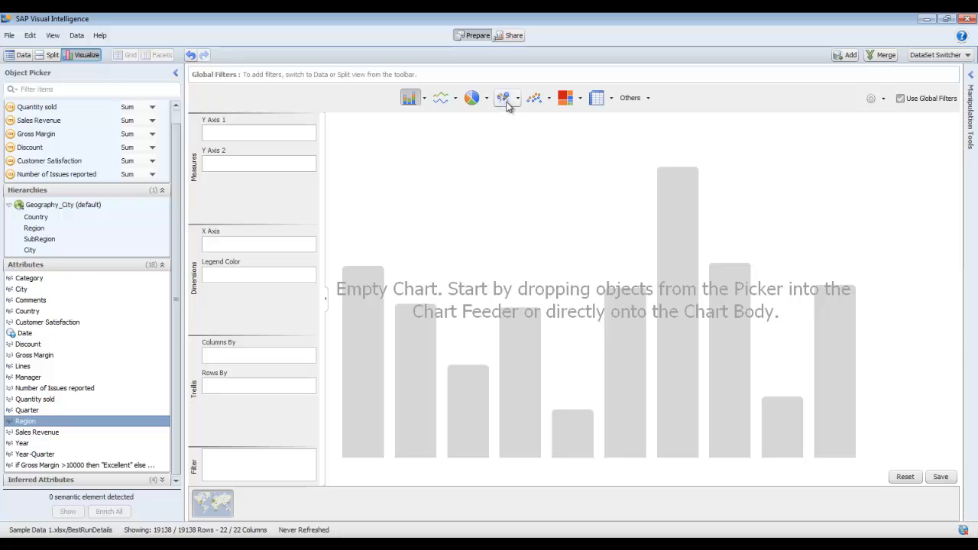
Step: Create a geographic bubble chart showing Gross Margin by the Country level of the Geography_City hierarchy
click(503, 98)
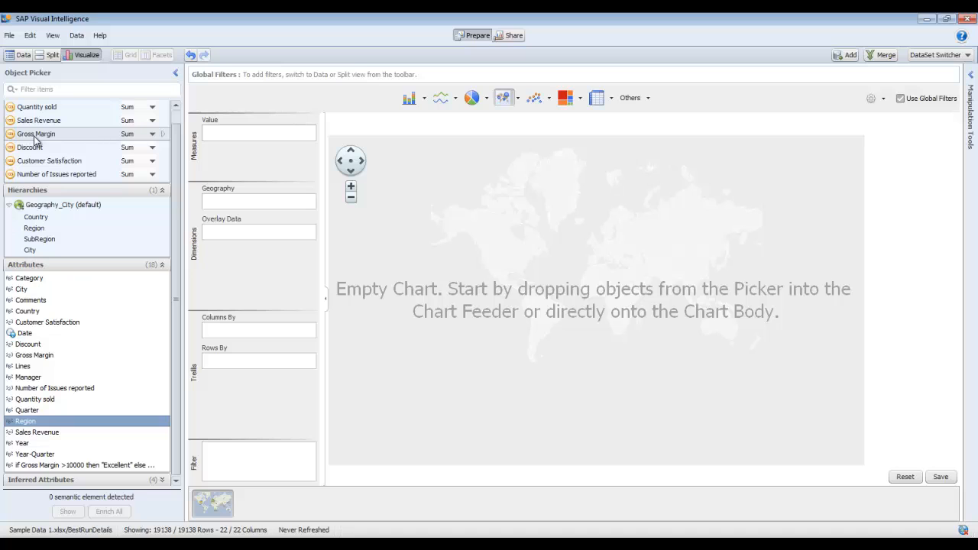
right_click(35, 138)
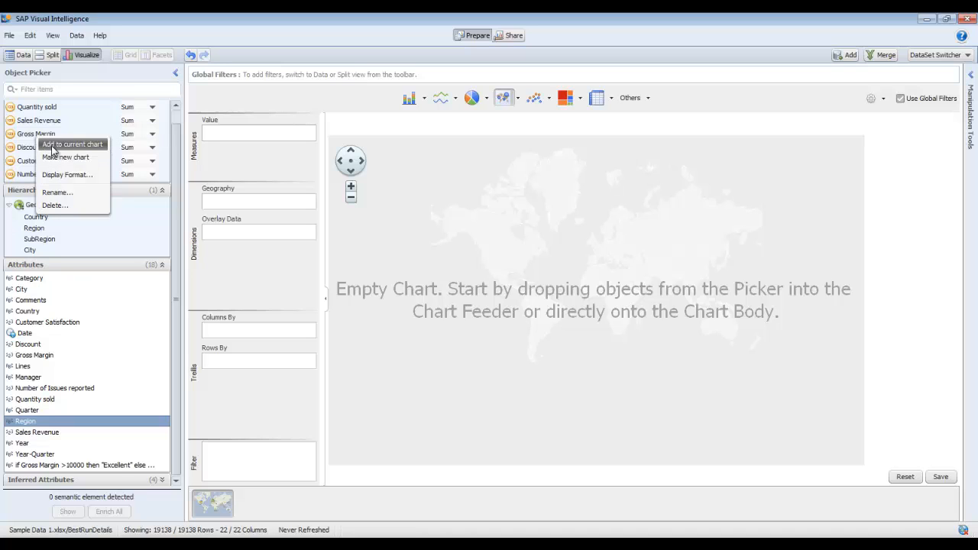
click(52, 145)
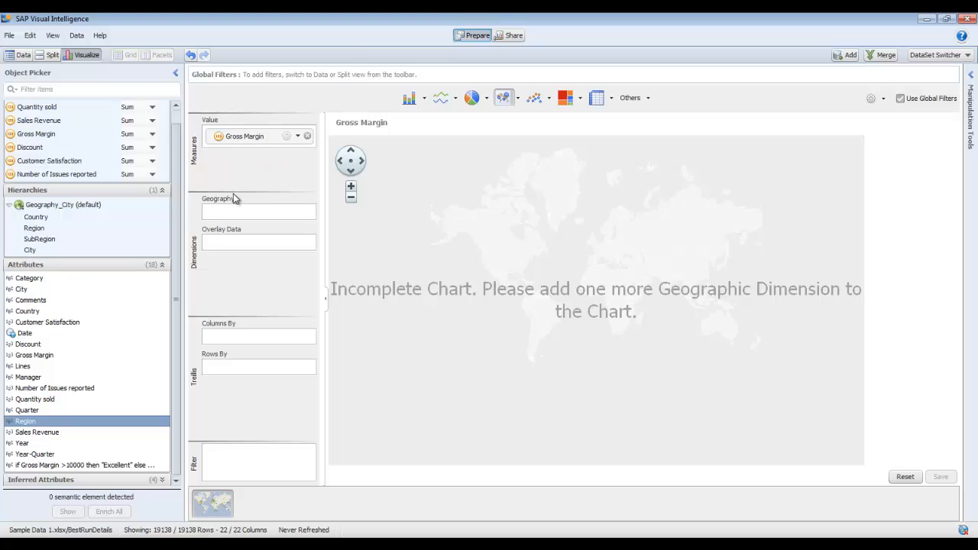
right_click(34, 221)
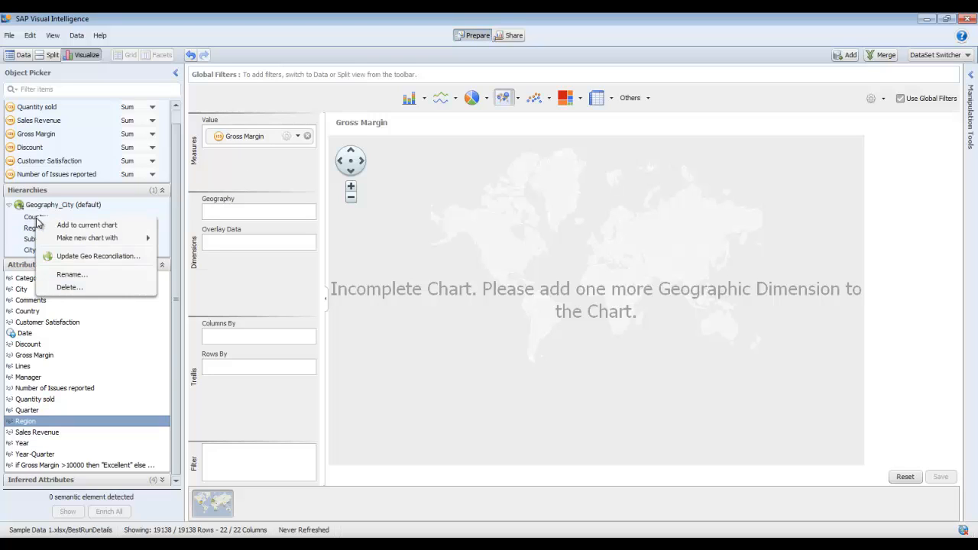
click(67, 225)
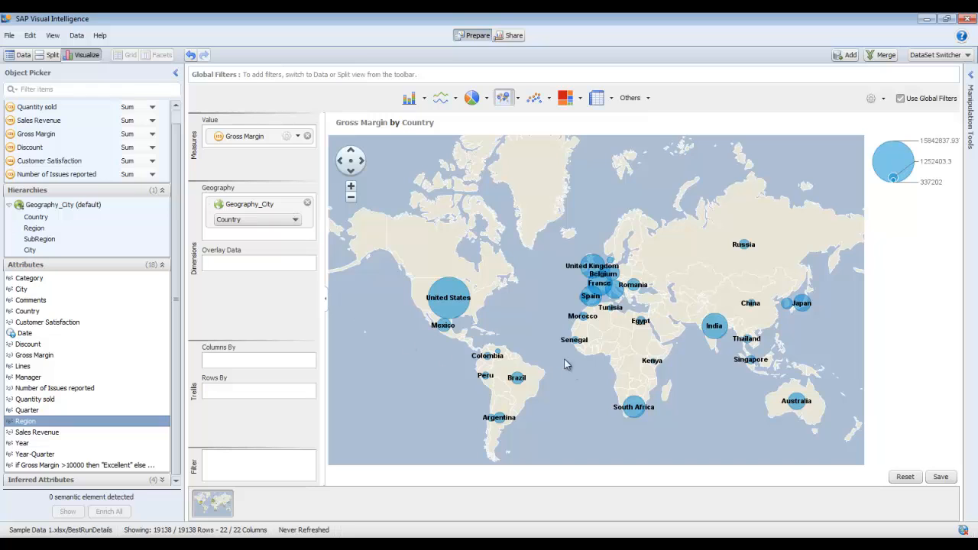
Step: Add the Year attribute as overlay data on the Gross Margin map
drag(566, 364, 547, 328)
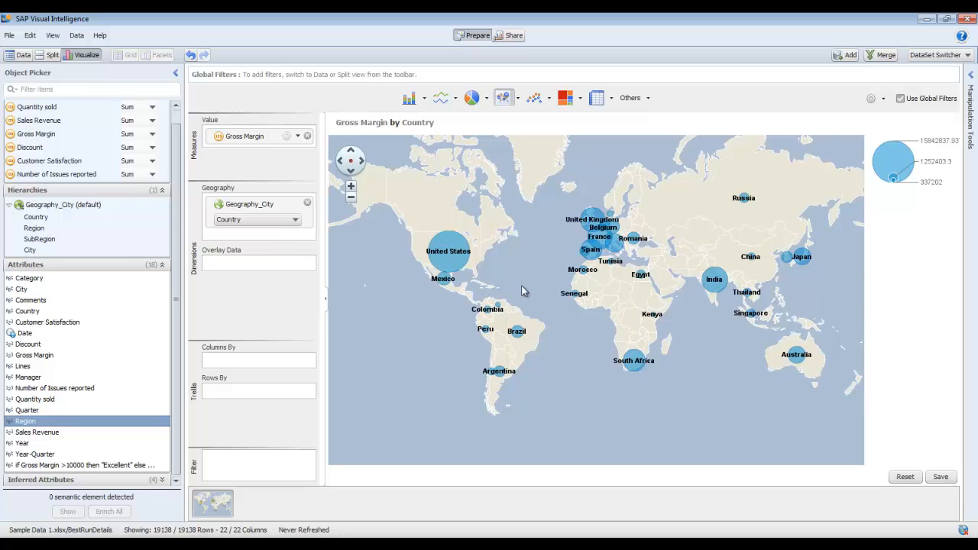
scroll(522, 290, up, 2)
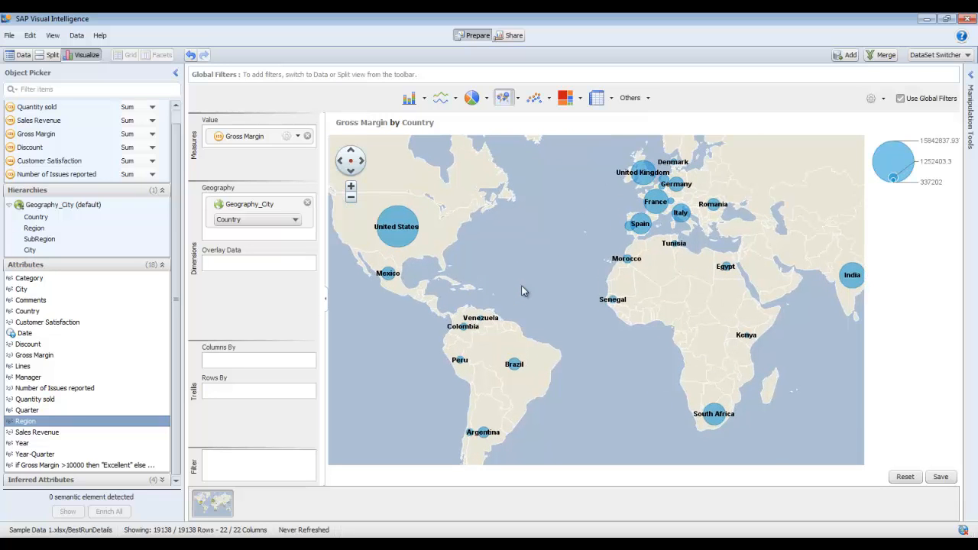
scroll(523, 290, down, 2)
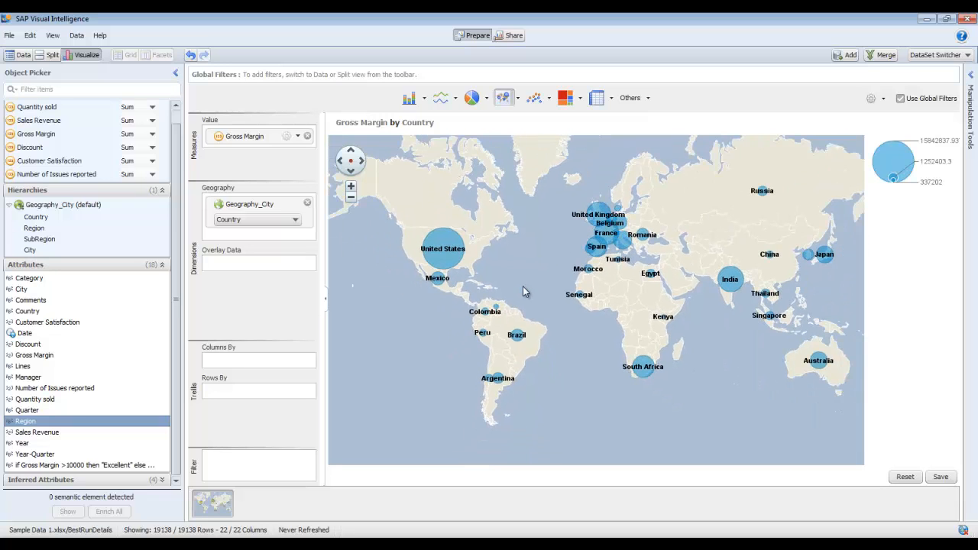
click(351, 188)
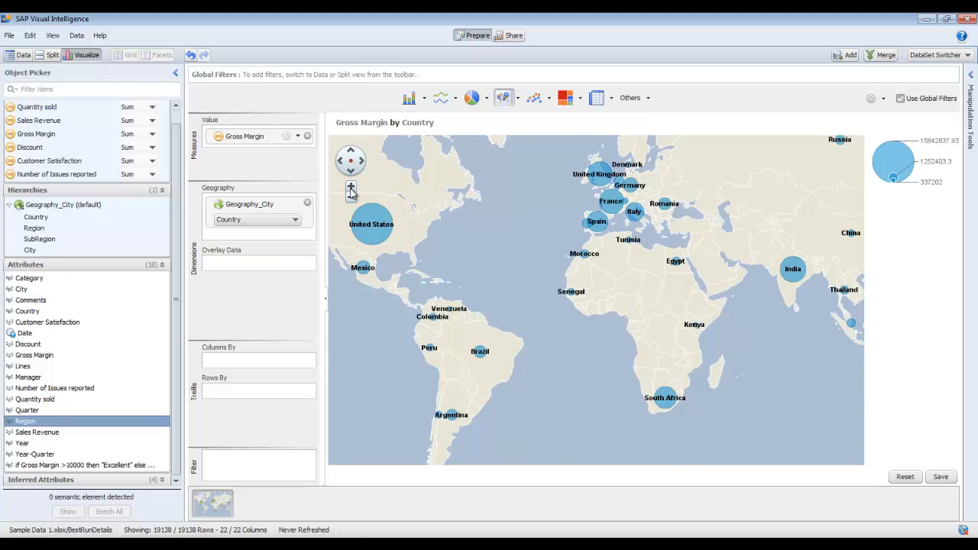
click(351, 187)
click(351, 198)
click(351, 198)
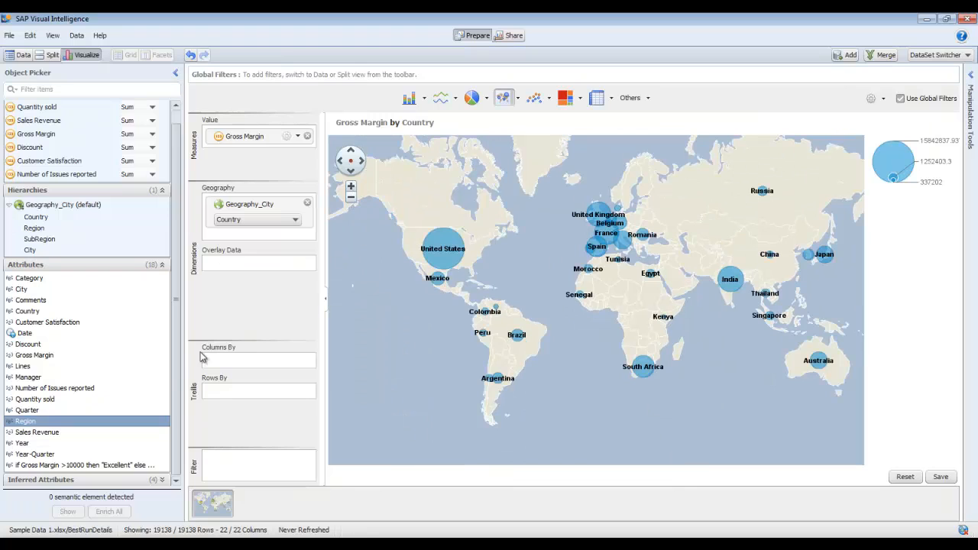
drag(26, 446, 244, 264)
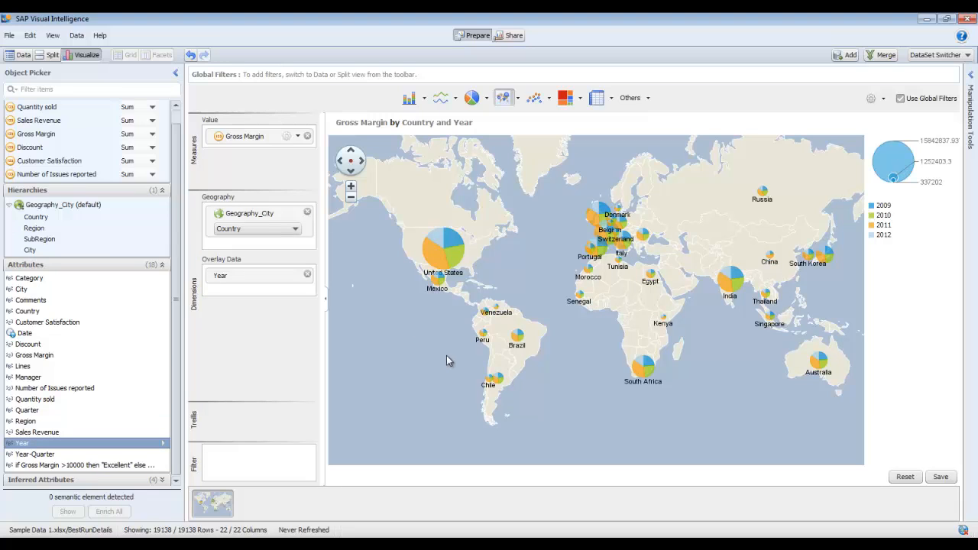
Step: Switch the visualization to a stacked column chart and replace Geography_City on the X axis with Year
click(424, 99)
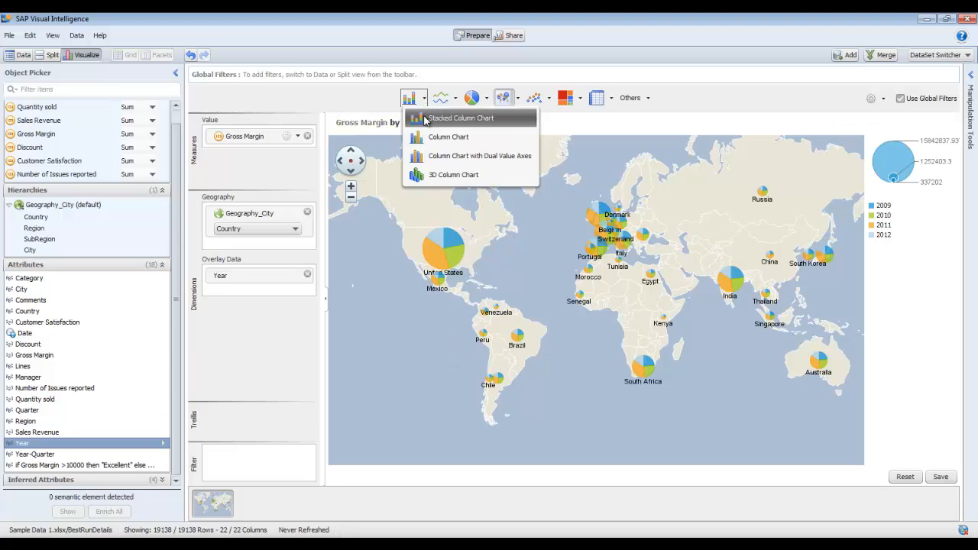
click(426, 121)
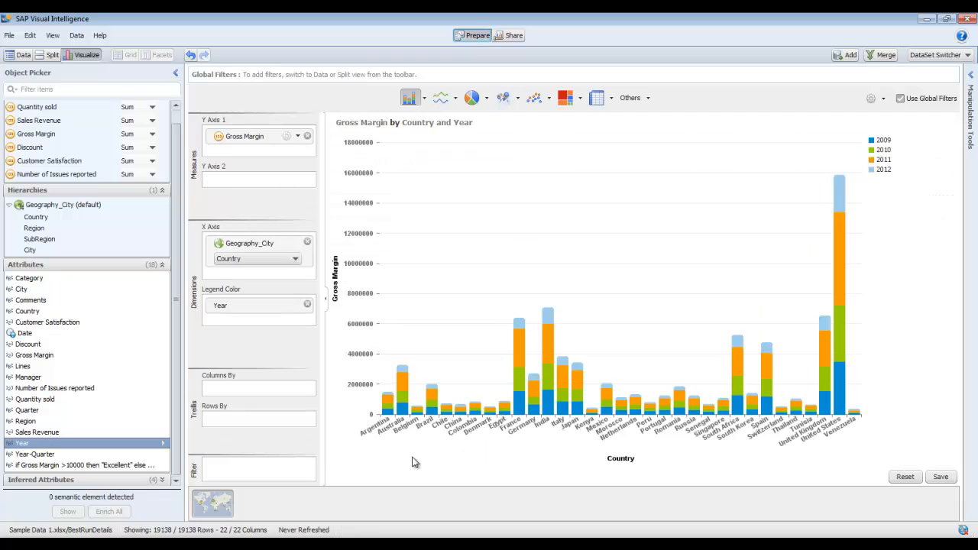
click(308, 243)
drag(244, 288, 242, 253)
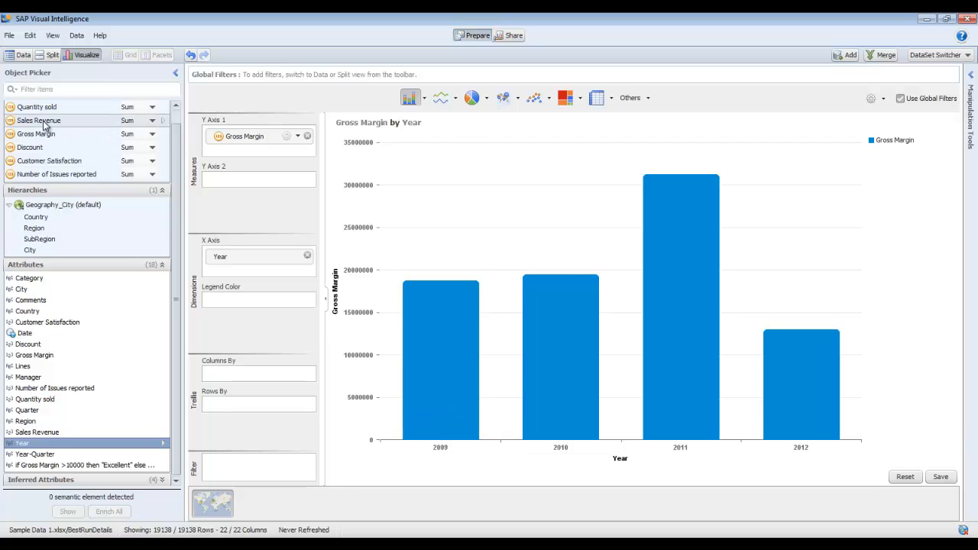
Step: Add Sales Revenue and Discount to Y Axis 1 and split the chart into trellis columns by Region
drag(43, 123, 257, 153)
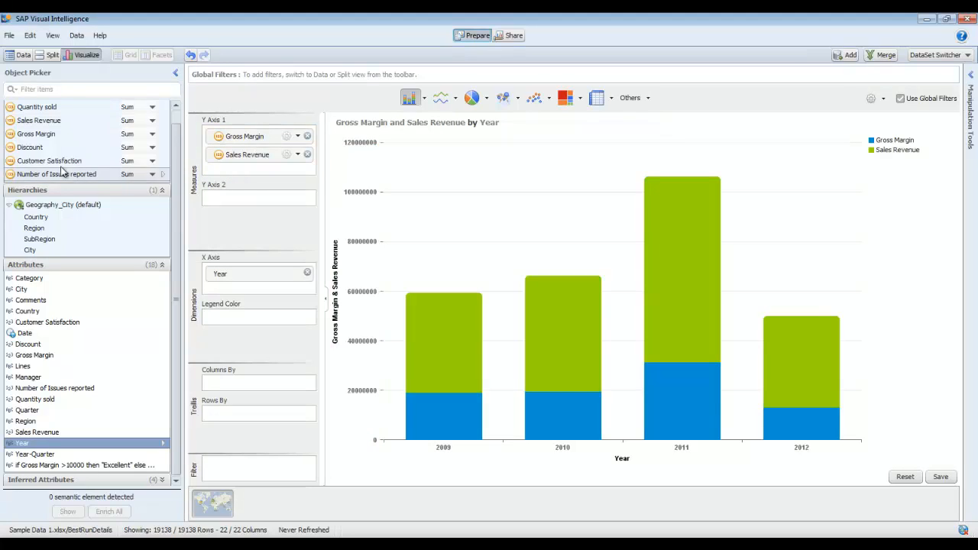
drag(34, 150, 237, 177)
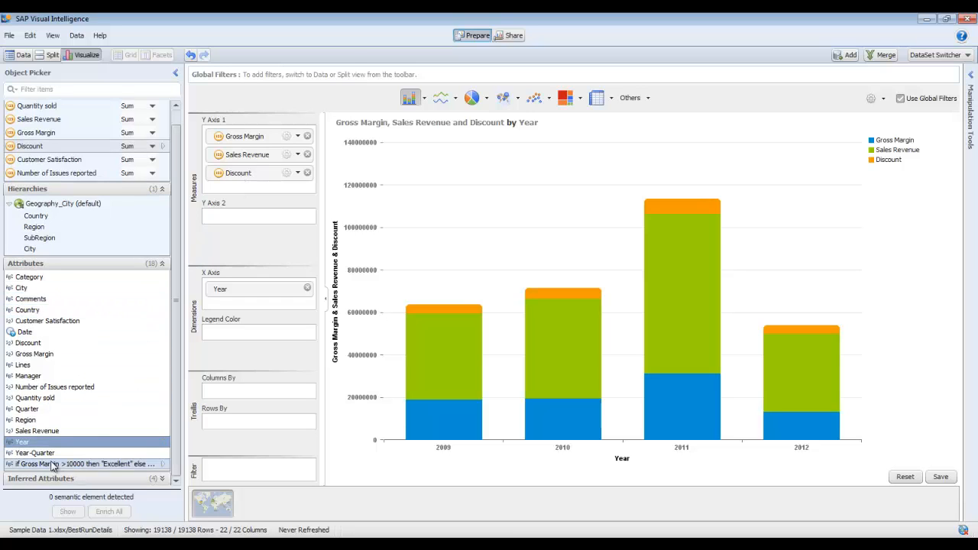
drag(26, 419, 248, 391)
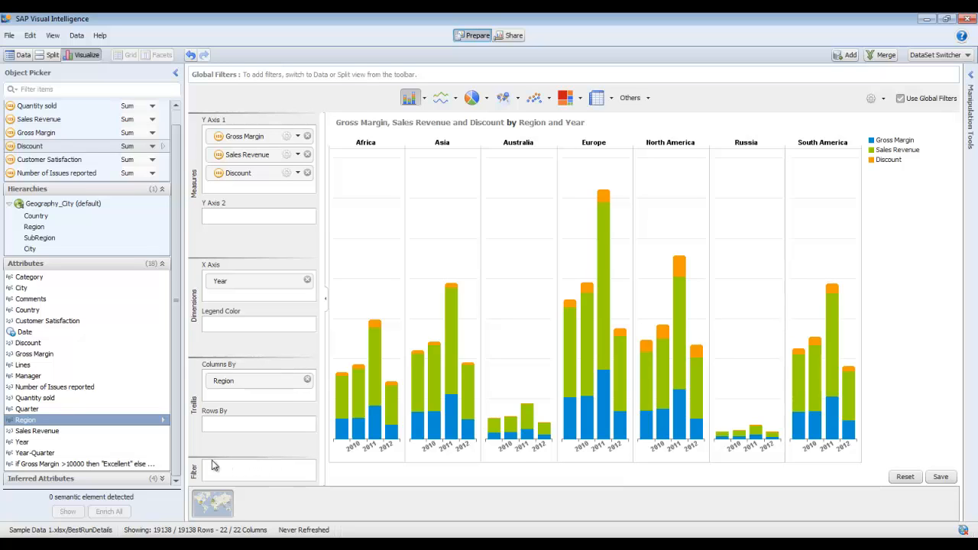
Step: Try to filter the chart by Year, keeping only 2011 and 2010
click(25, 443)
drag(26, 445, 254, 471)
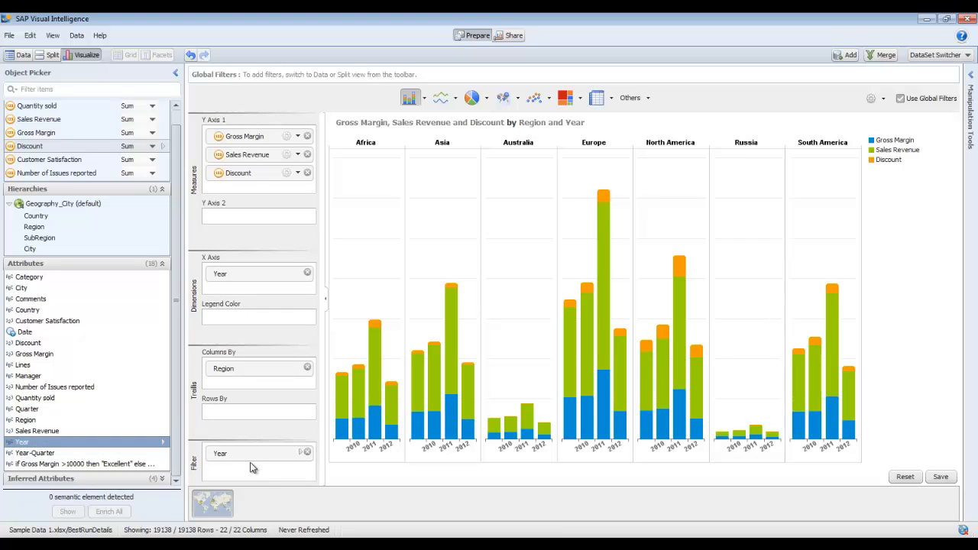
click(302, 456)
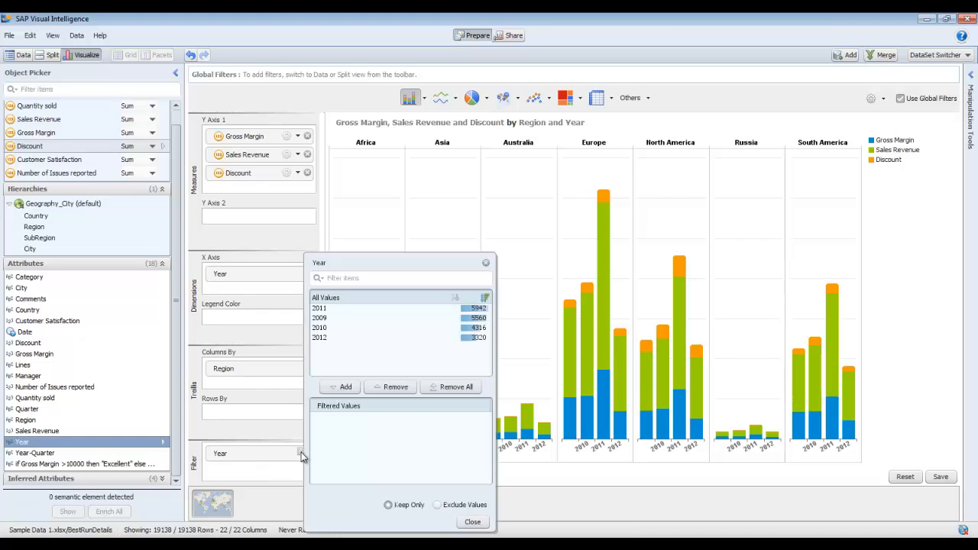
click(325, 309)
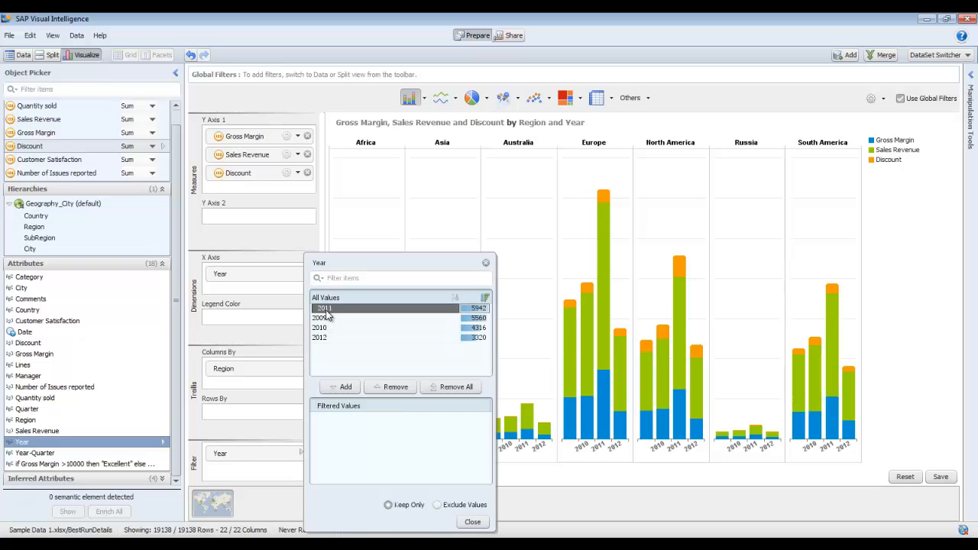
ctrl+click(334, 327)
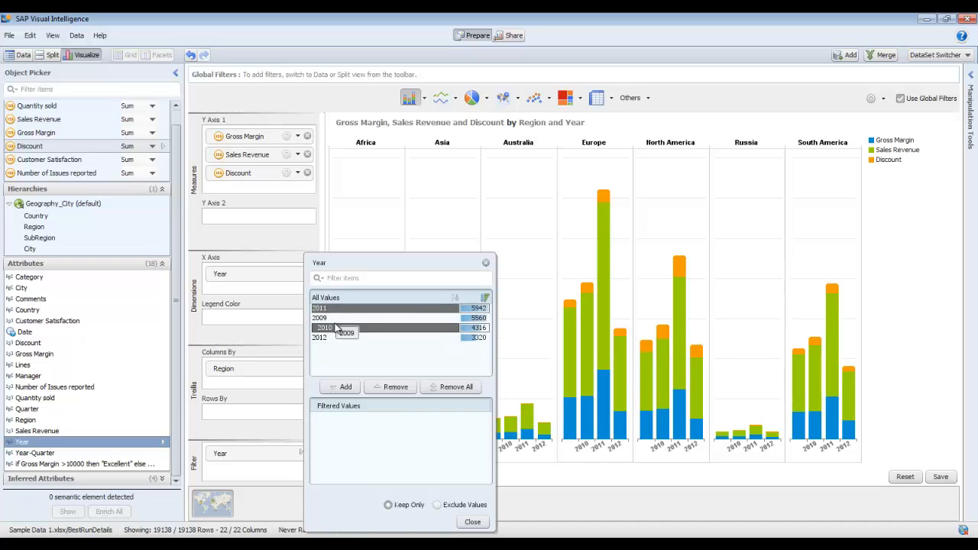
click(342, 387)
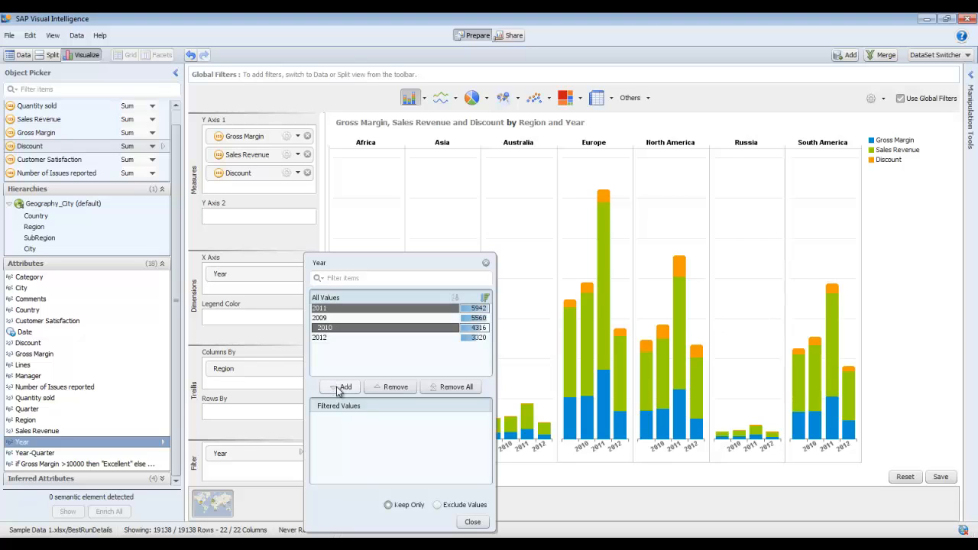
click(472, 521)
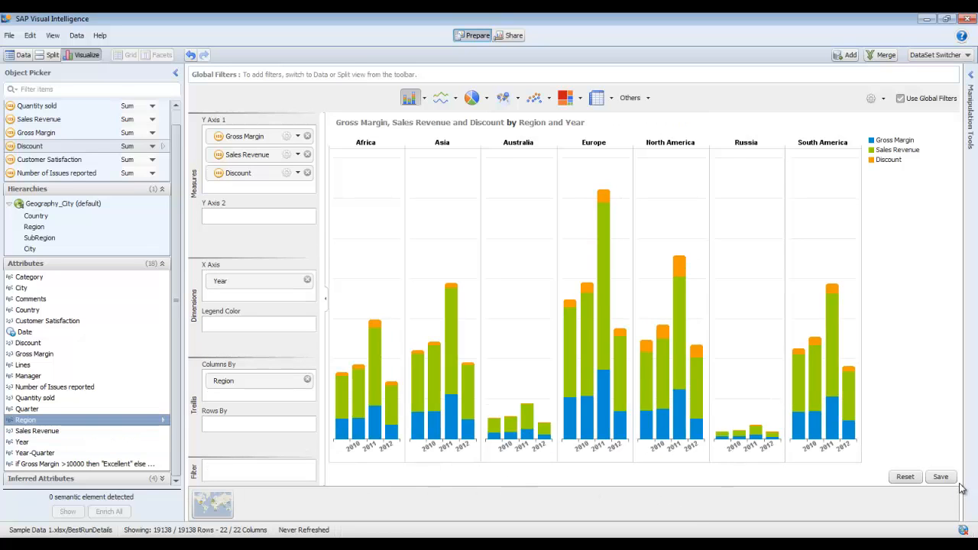
Step: Save the stacked column chart, and remove the Region trellis and the Discount measure from the working chart
click(943, 477)
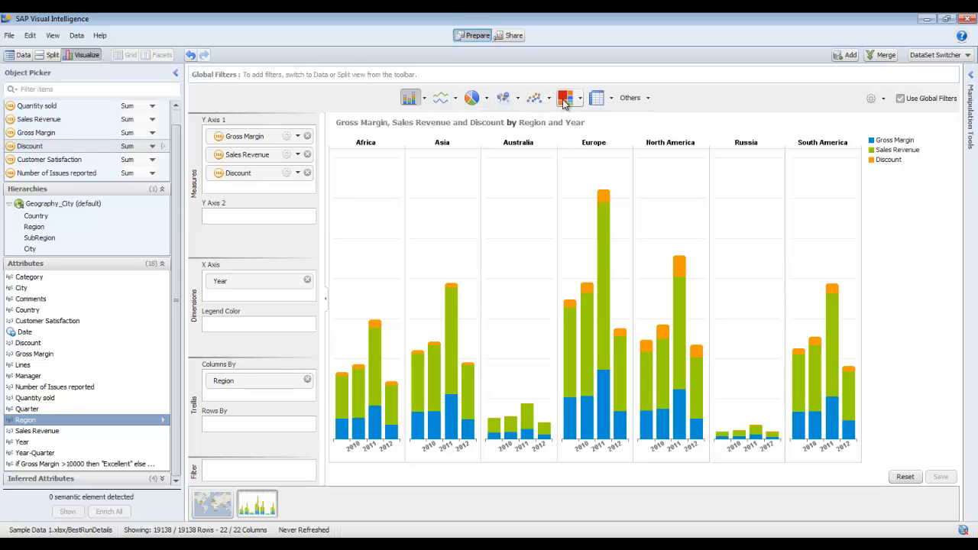
click(307, 378)
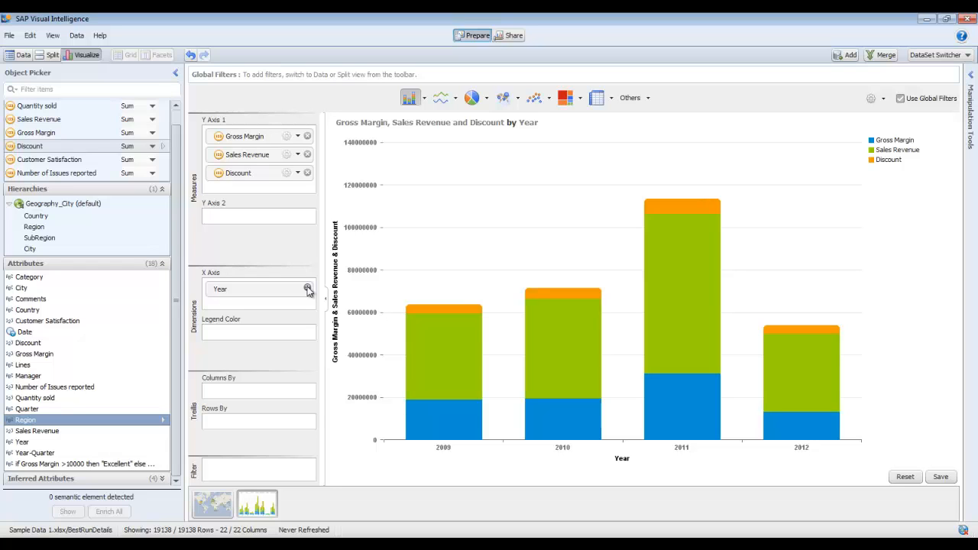
click(307, 173)
Step: Change the visualization to a line chart and remove Sales Revenue from Y Axis 1
click(455, 98)
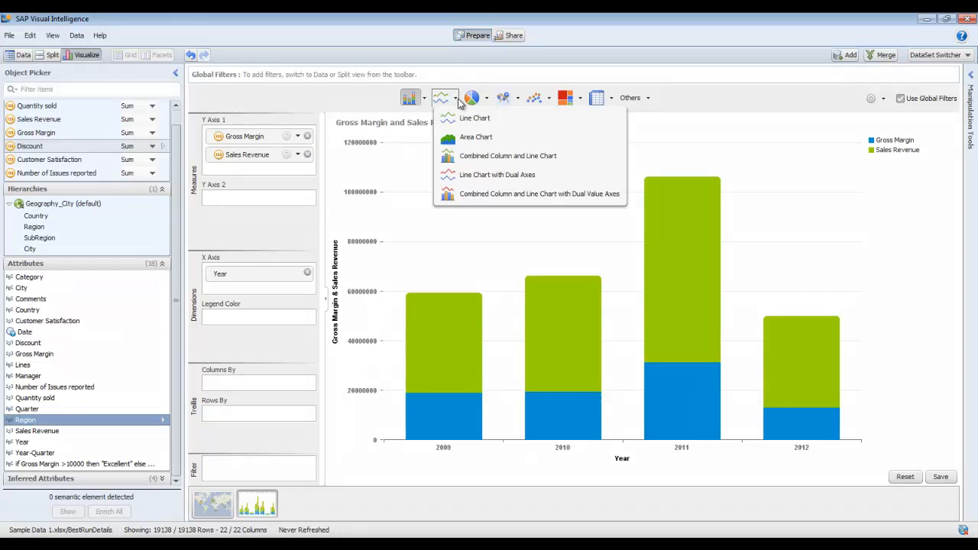
click(462, 120)
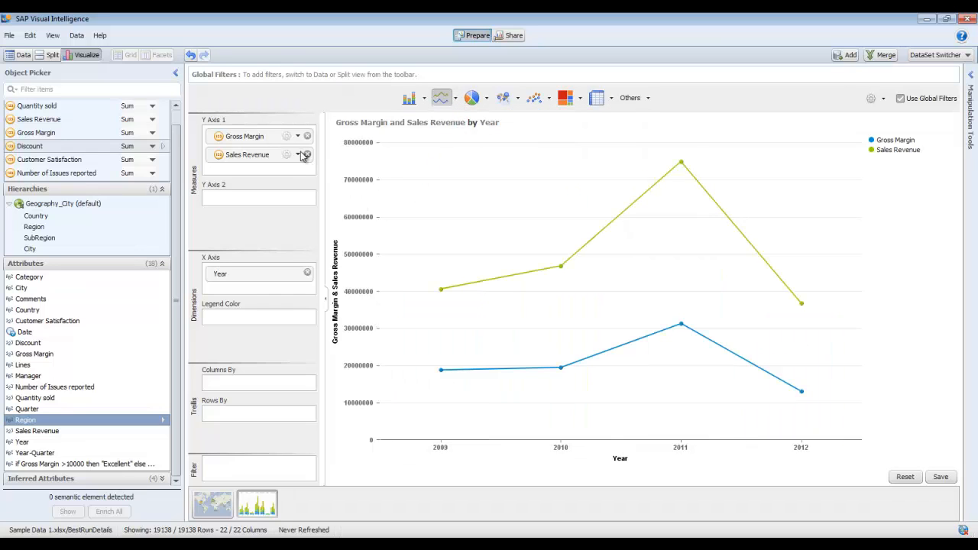
click(306, 155)
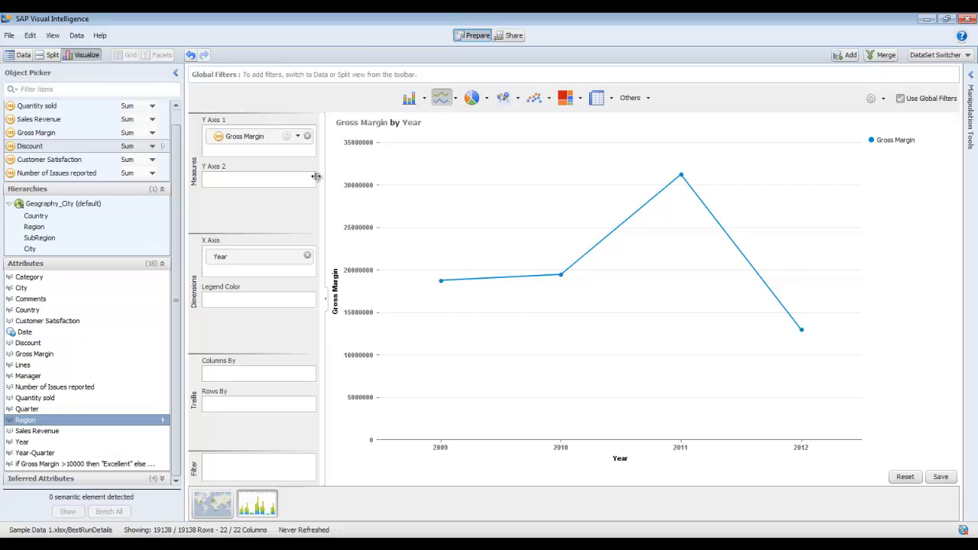
Step: Add Running_Sum and Running_Avg calculations for Gross Margin to the line chart and save it
click(297, 137)
mouse_move(319, 187)
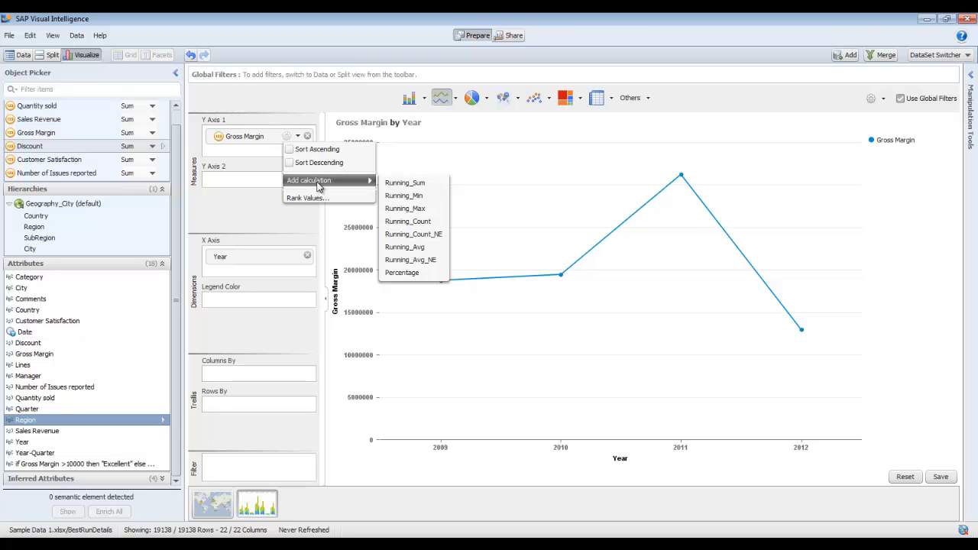
click(406, 183)
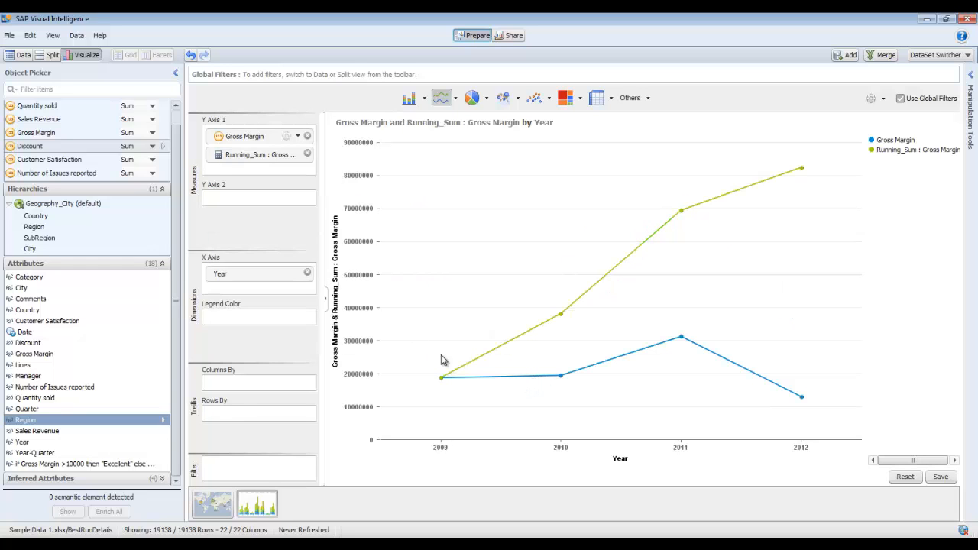
click(298, 136)
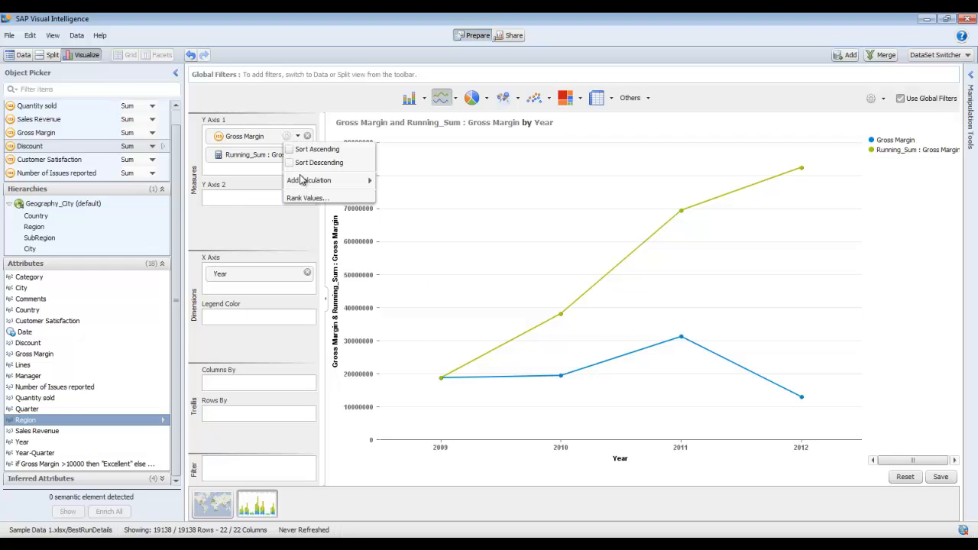
mouse_move(302, 179)
click(428, 247)
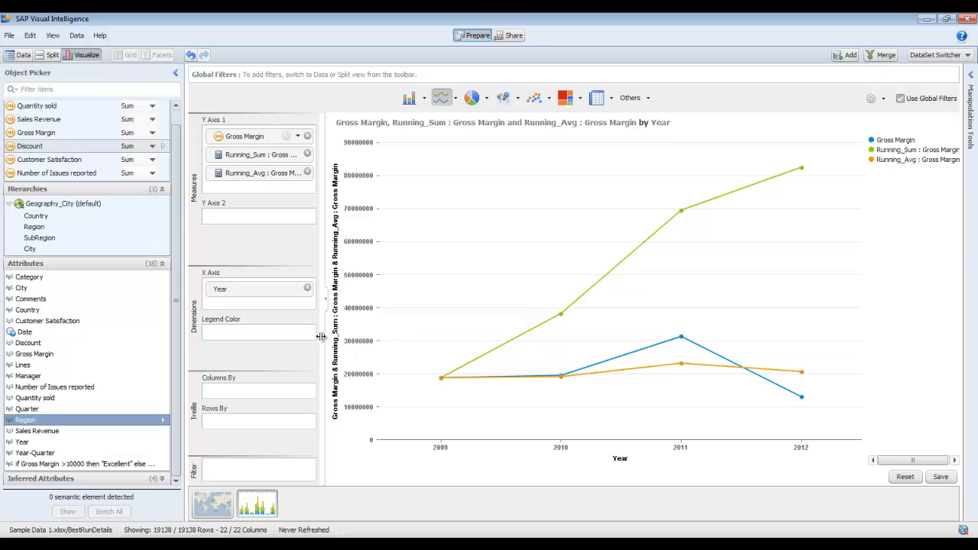
click(940, 476)
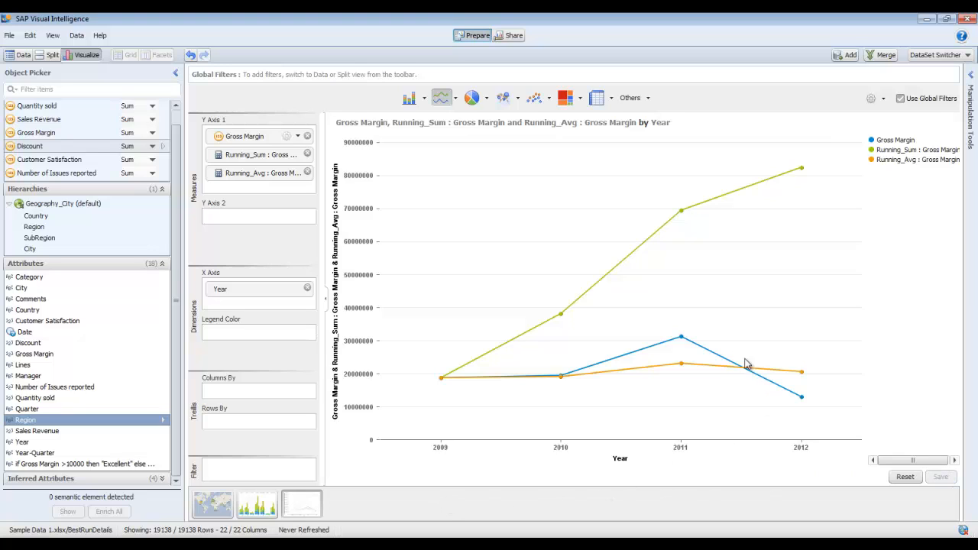
Step: Reset the chart and build a pie chart with Quantity sold as sectors, Sales Revenue as depth and Year-Quarter as legend color
click(905, 476)
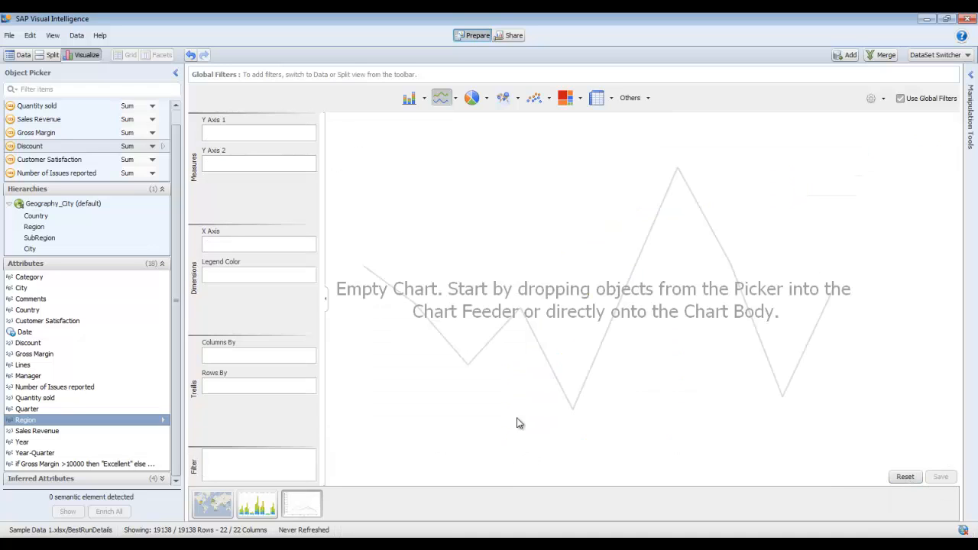
click(471, 97)
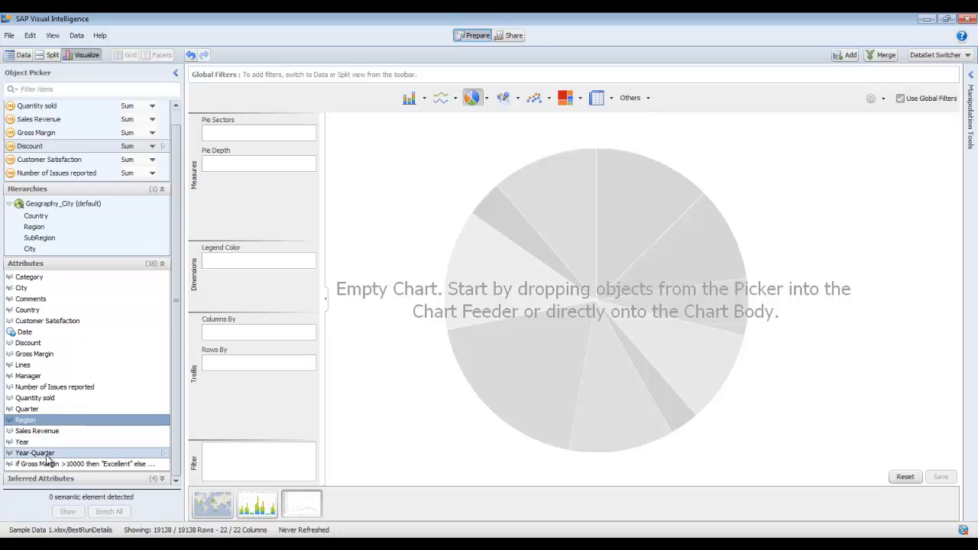
drag(42, 455, 242, 259)
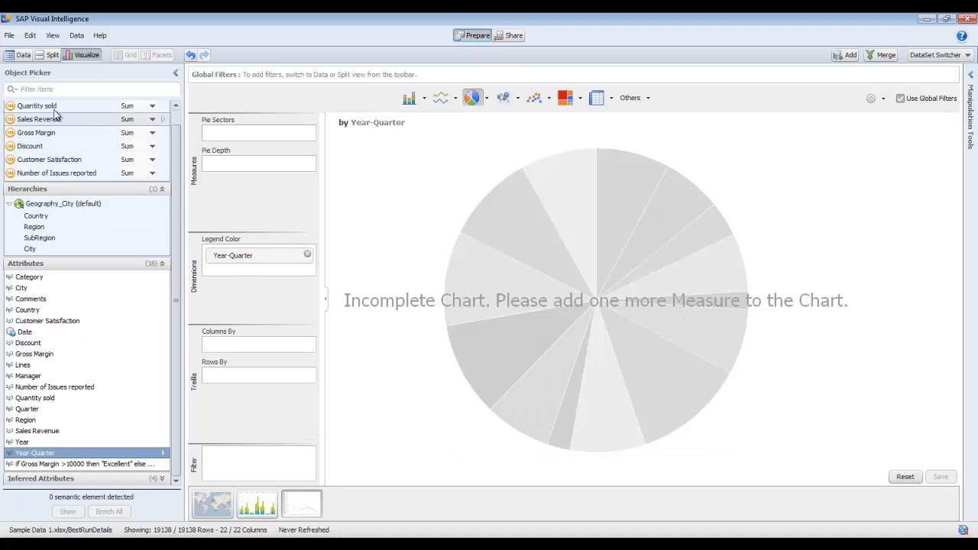
drag(54, 107, 235, 130)
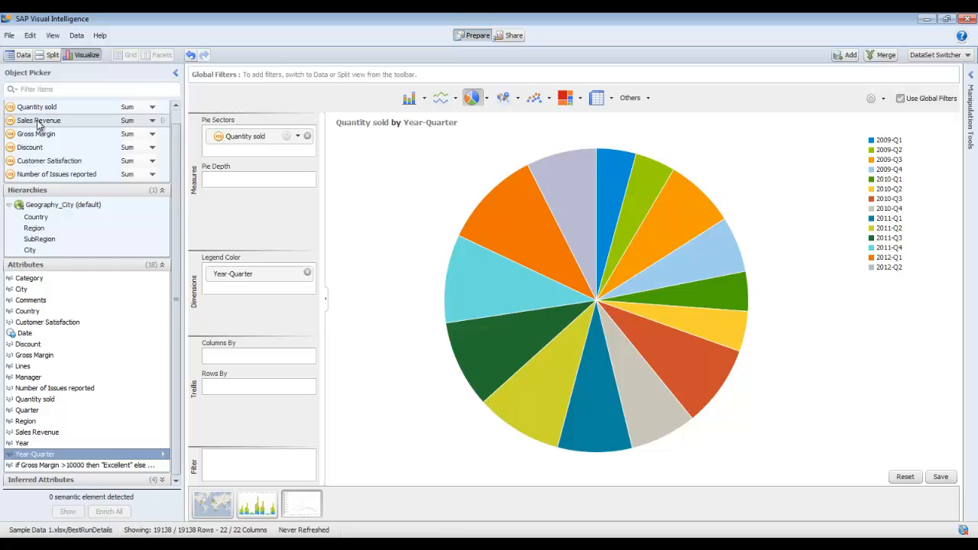
drag(39, 125, 269, 188)
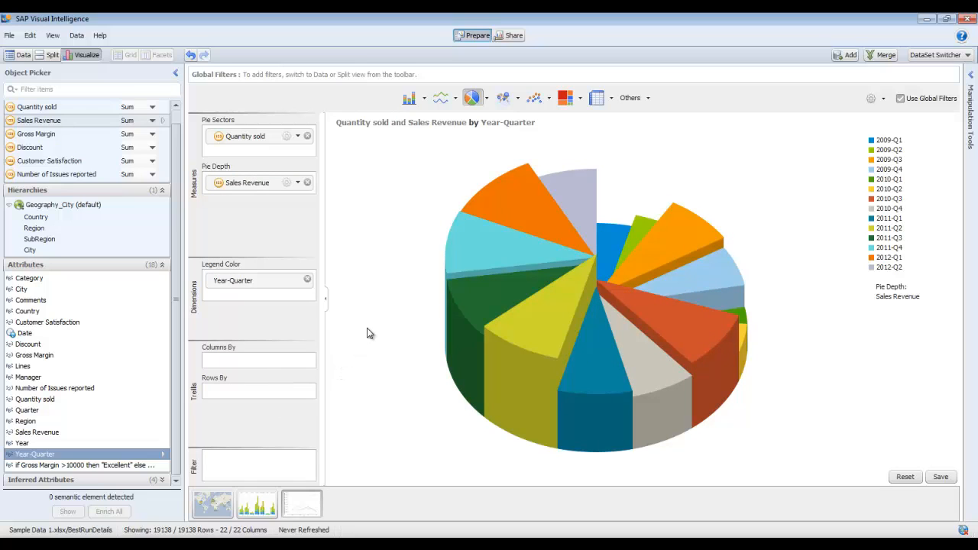
Step: Change the visualization to a scatter chart and replace Year-Quarter with Country as the legend color
click(548, 100)
click(550, 122)
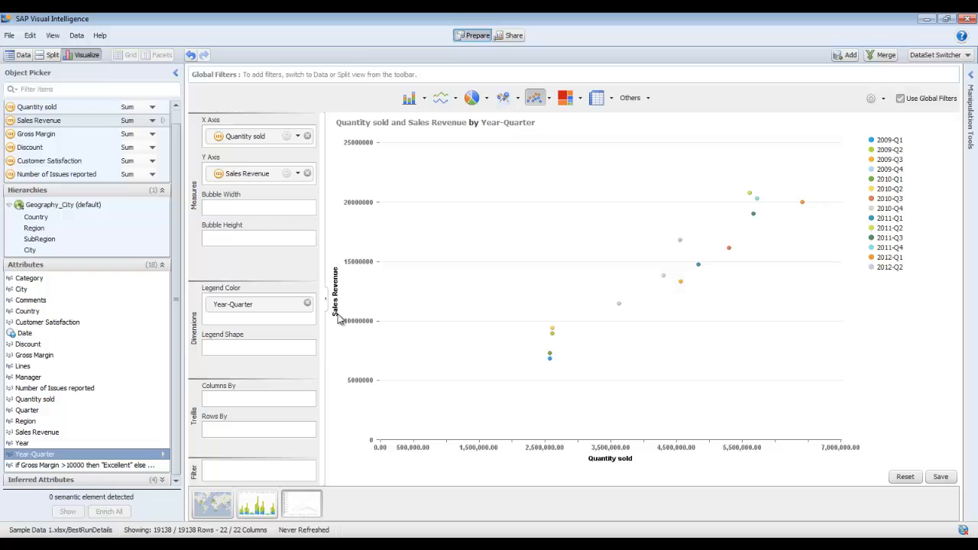
click(307, 303)
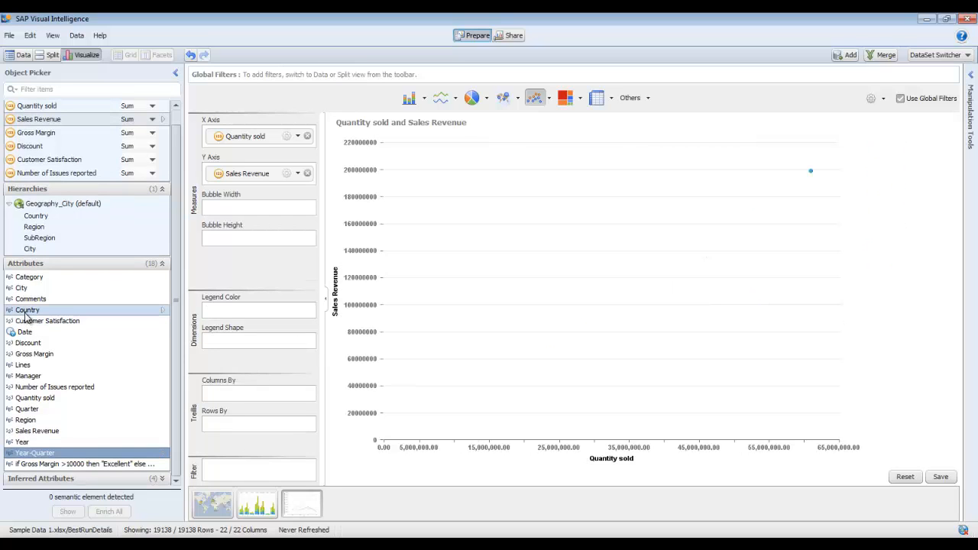
drag(25, 315, 251, 319)
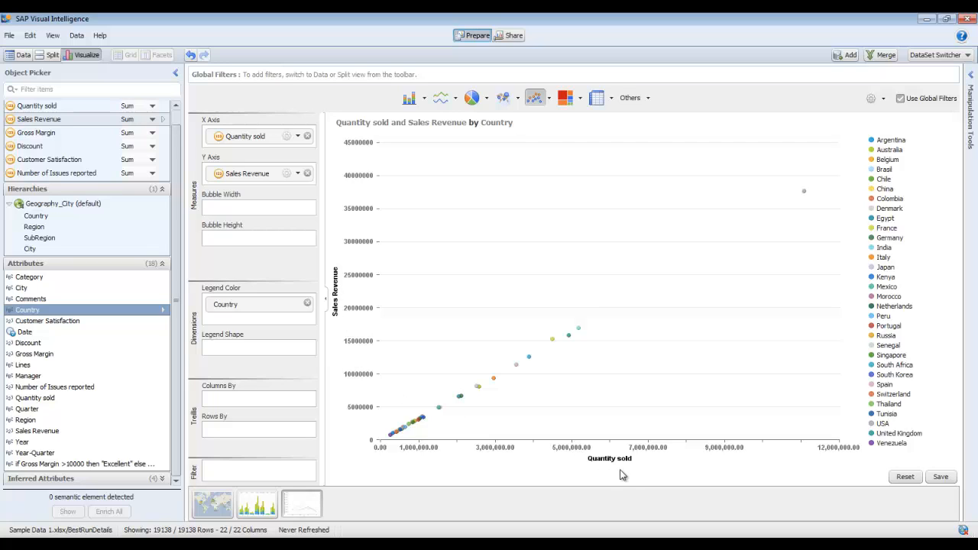
Step: Exclude the USA outlier, filter the scatter chart to the cluster of countries with the lowest sales, and save it
click(804, 193)
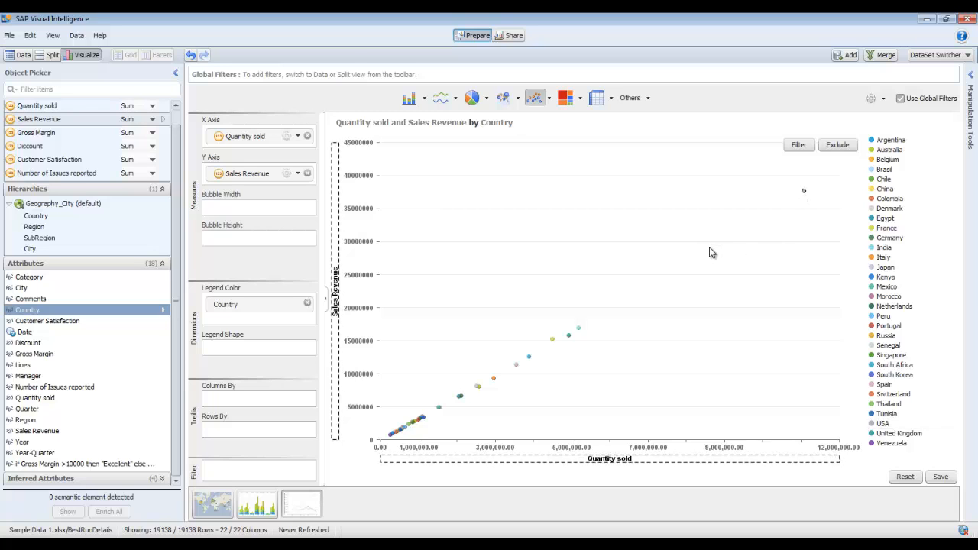
click(838, 145)
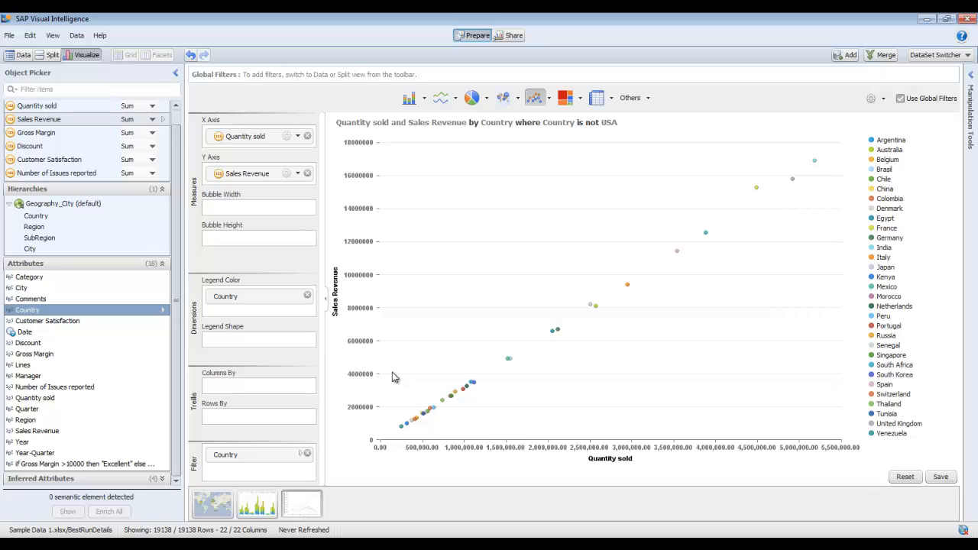
drag(391, 372, 500, 434)
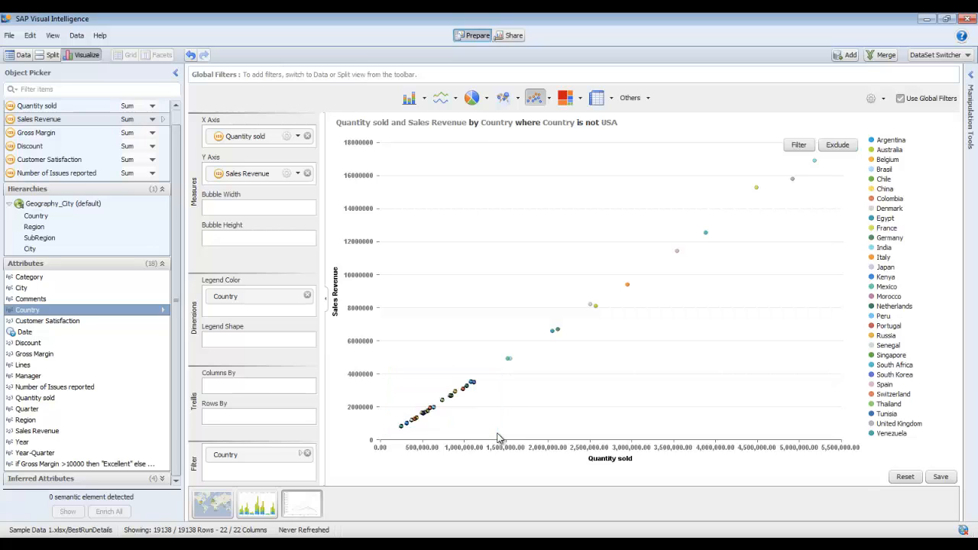
click(805, 145)
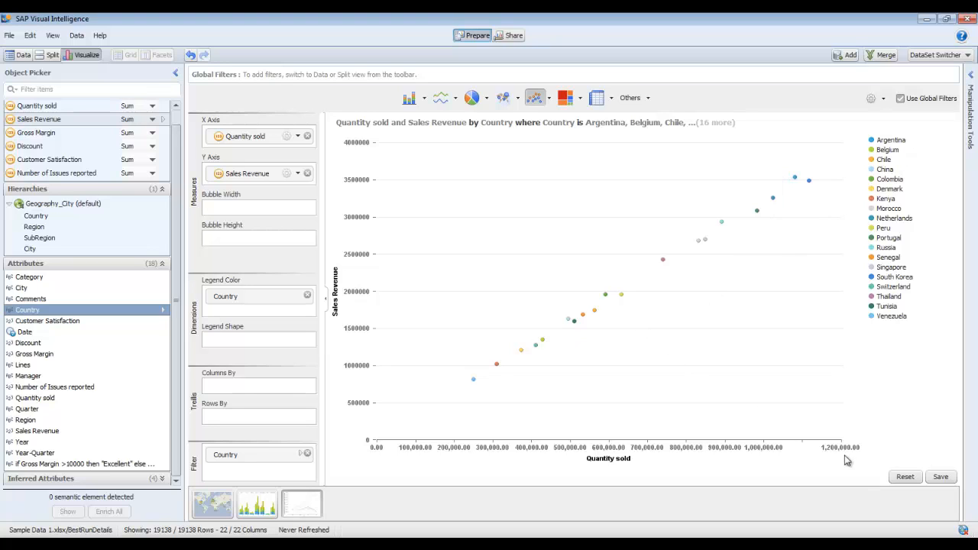
click(941, 477)
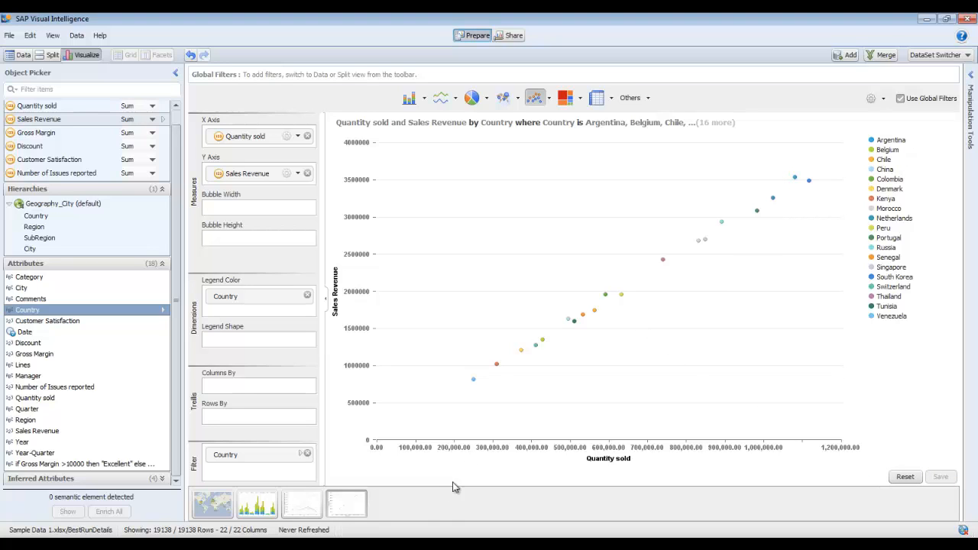
Step: Remove the Country filter from the scatter chart and save the unfiltered version
click(307, 454)
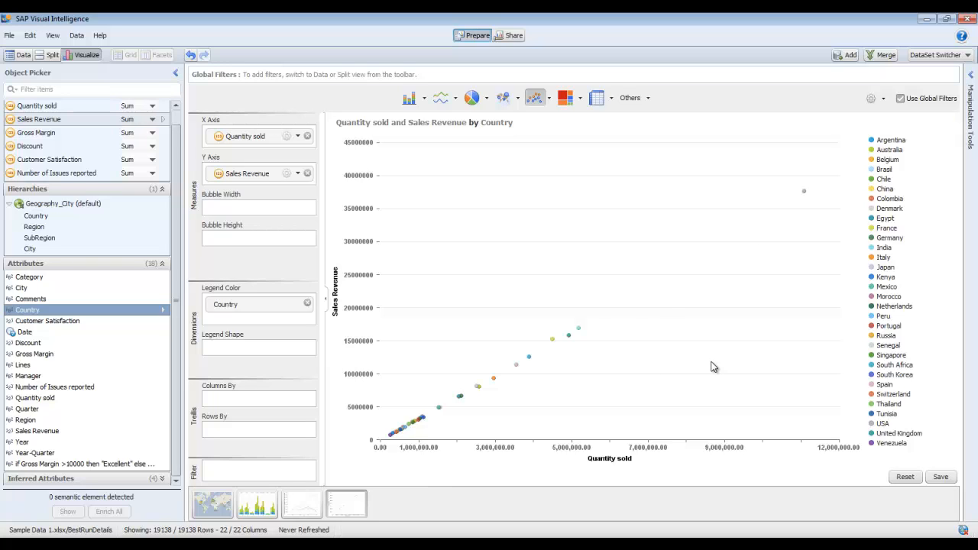
click(940, 478)
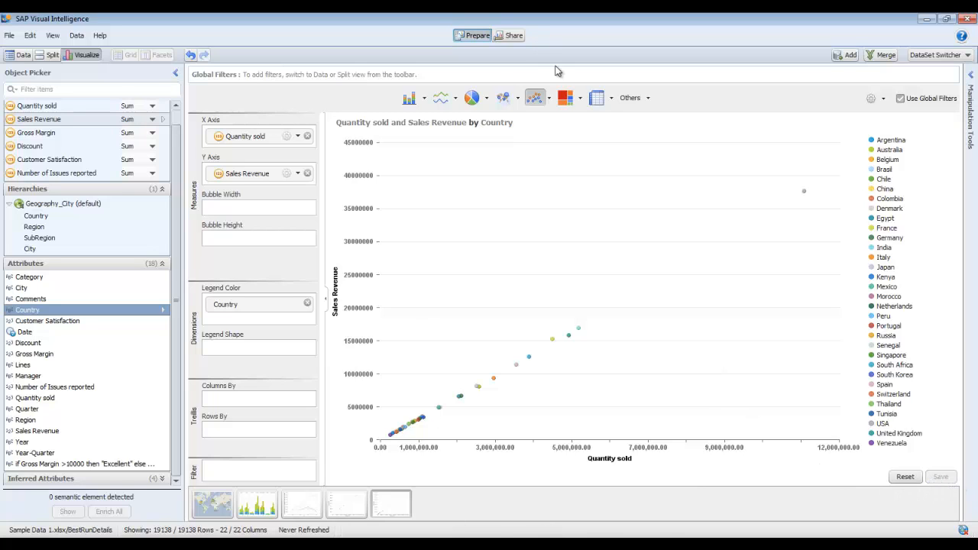
Step: Change the visualization to a table and add Running_Avg for Sales Revenue and Running_Sum for Quantity sold
click(610, 99)
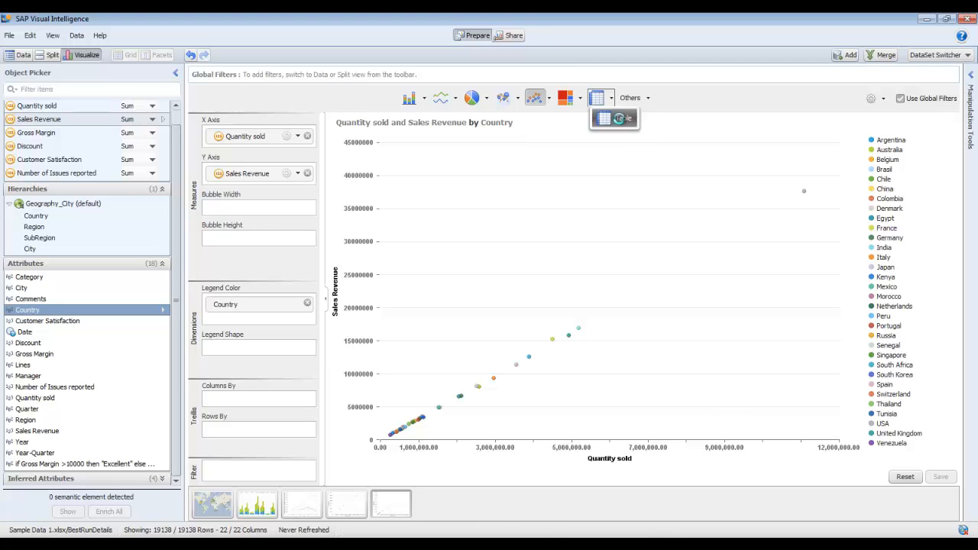
click(622, 120)
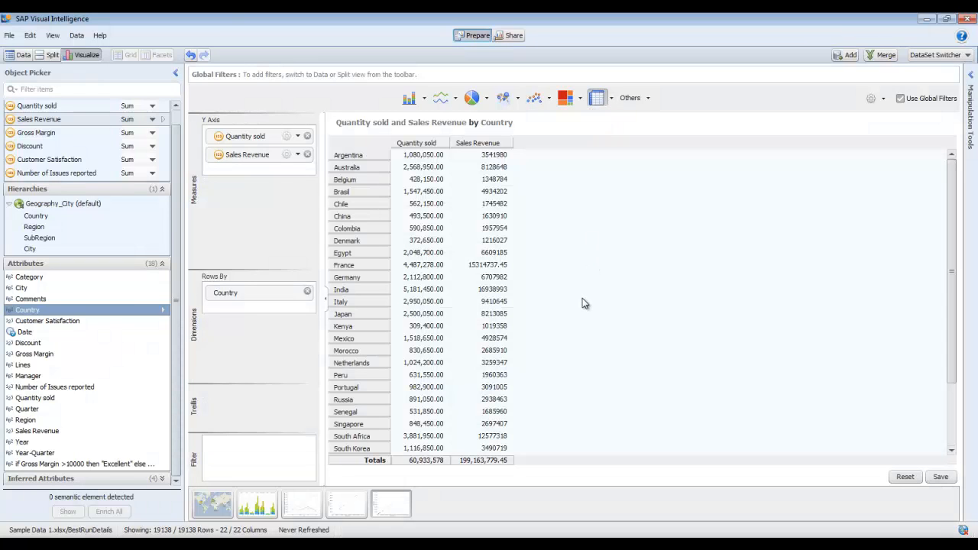
click(297, 156)
mouse_move(340, 200)
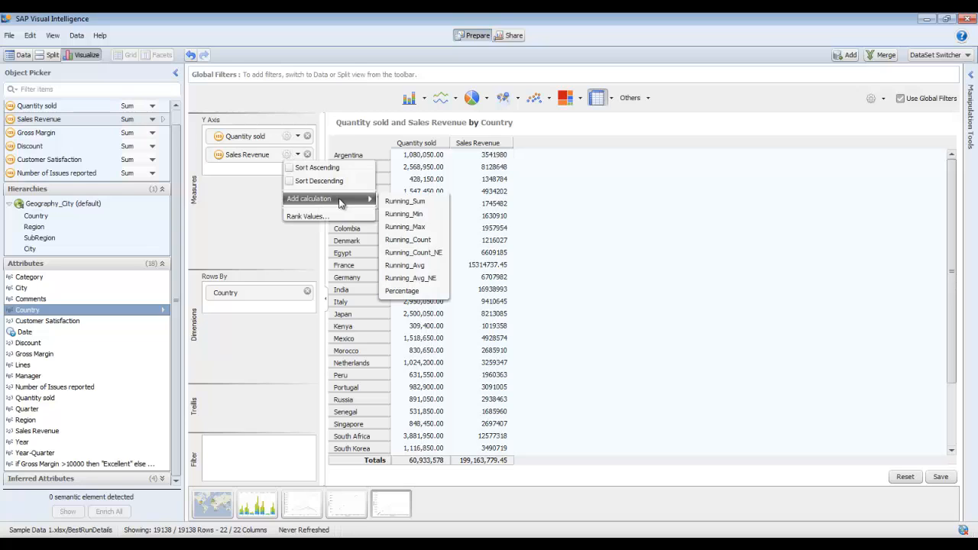
click(404, 266)
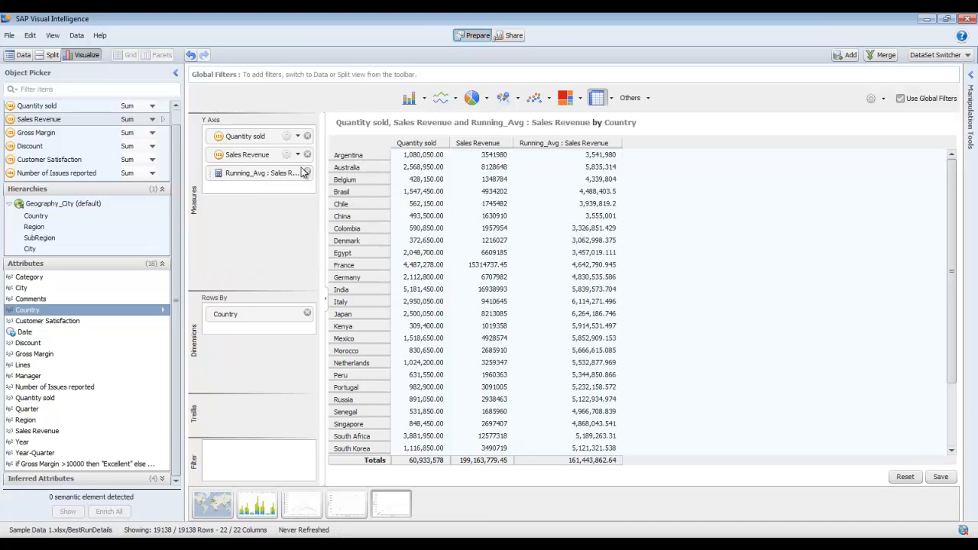
click(297, 136)
mouse_move(320, 189)
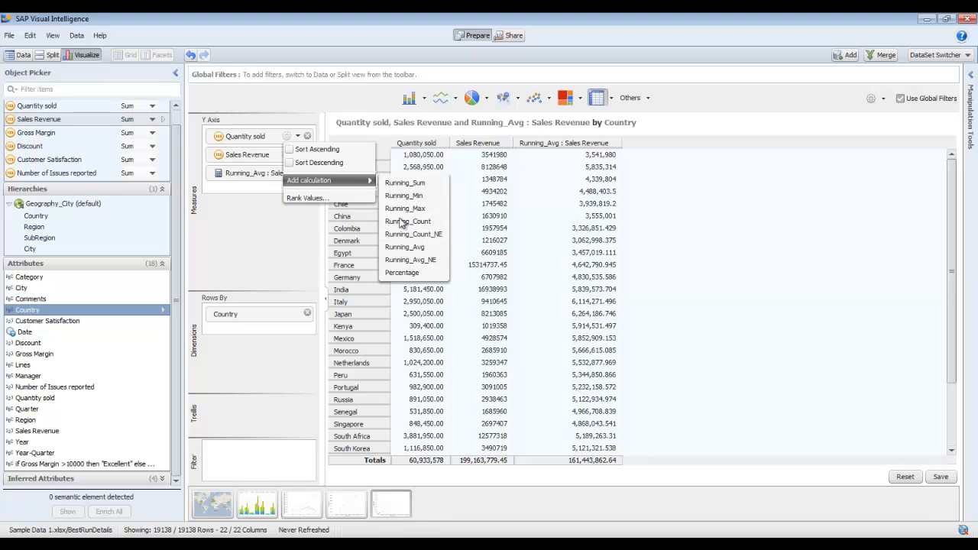
click(404, 184)
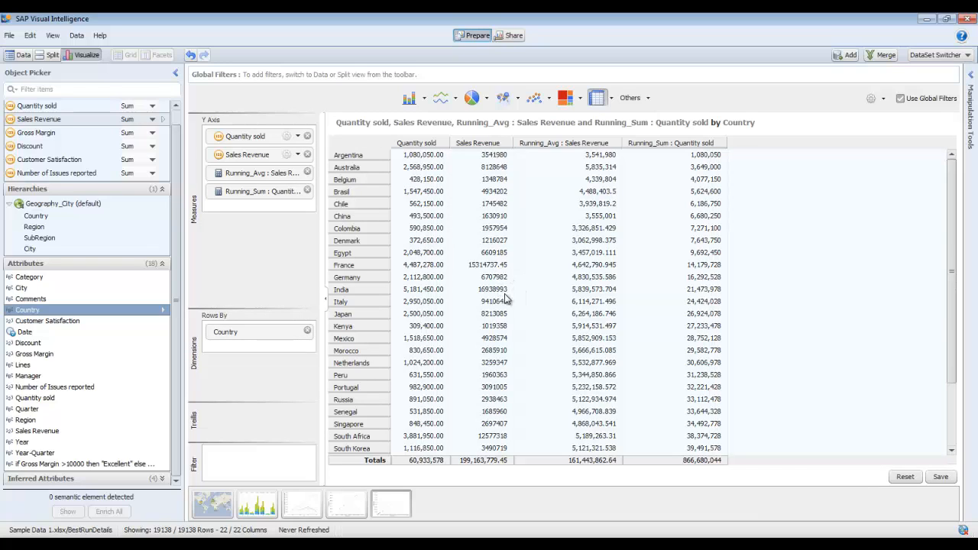
Step: Rank Quantity sold in the table to keep only the top 5 values
click(298, 136)
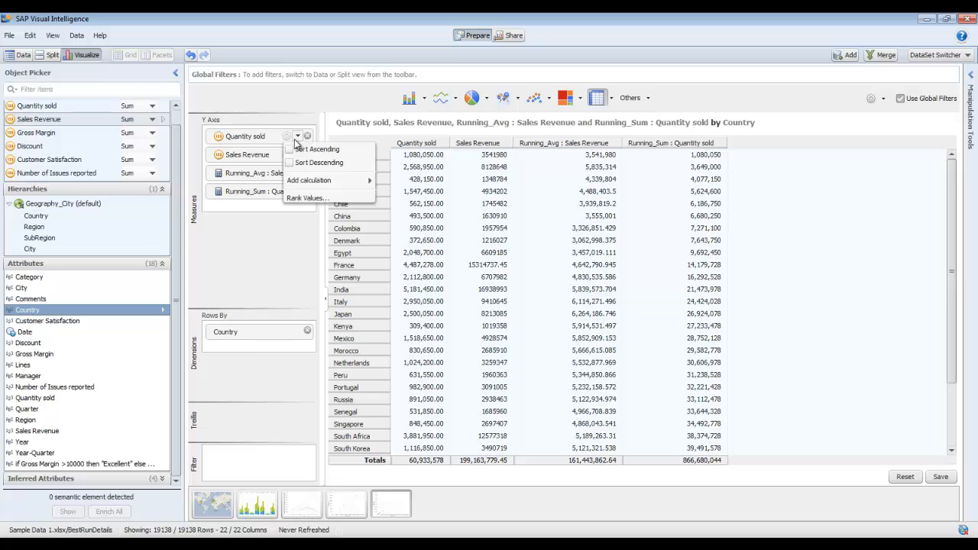
click(313, 199)
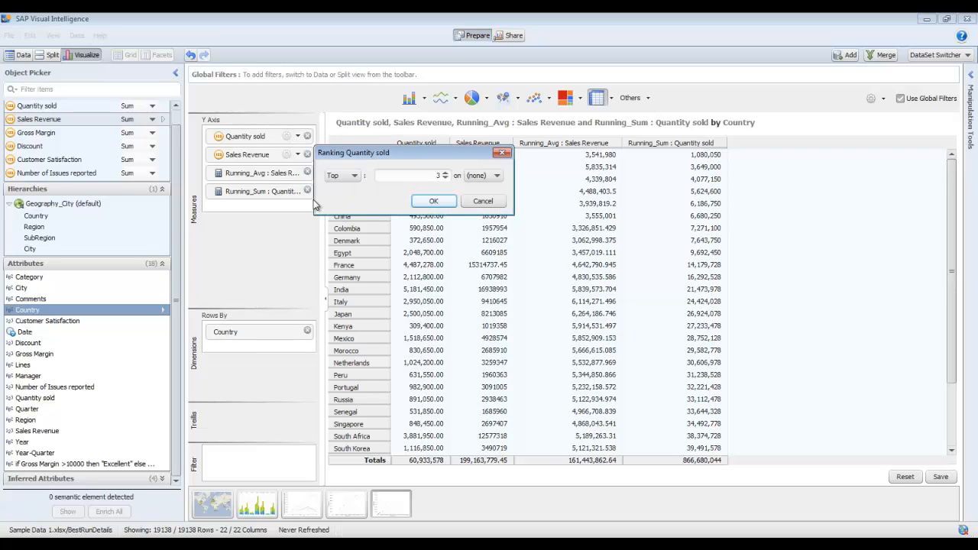
click(447, 174)
click(433, 201)
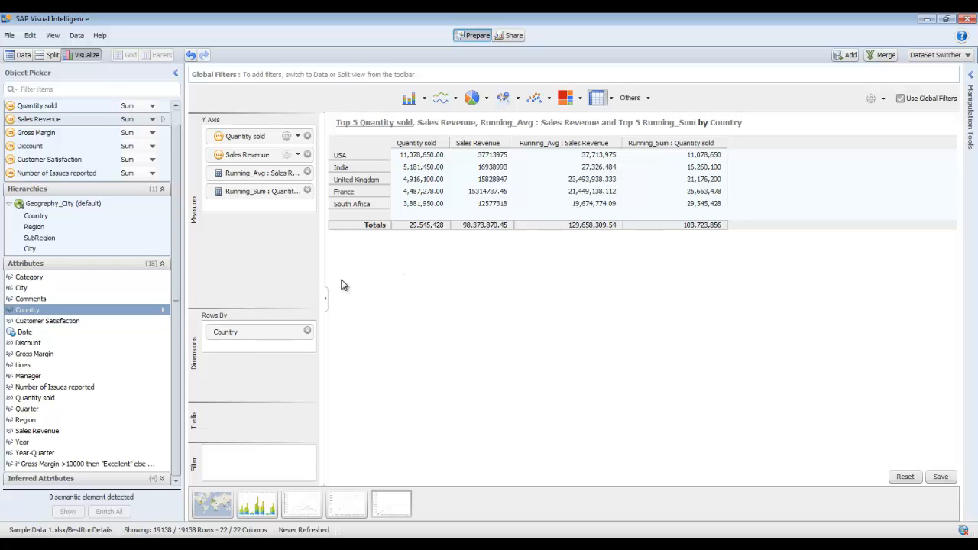
Step: Change the visualization to a heat map and remove the rank from Quantity sold
click(580, 101)
click(589, 139)
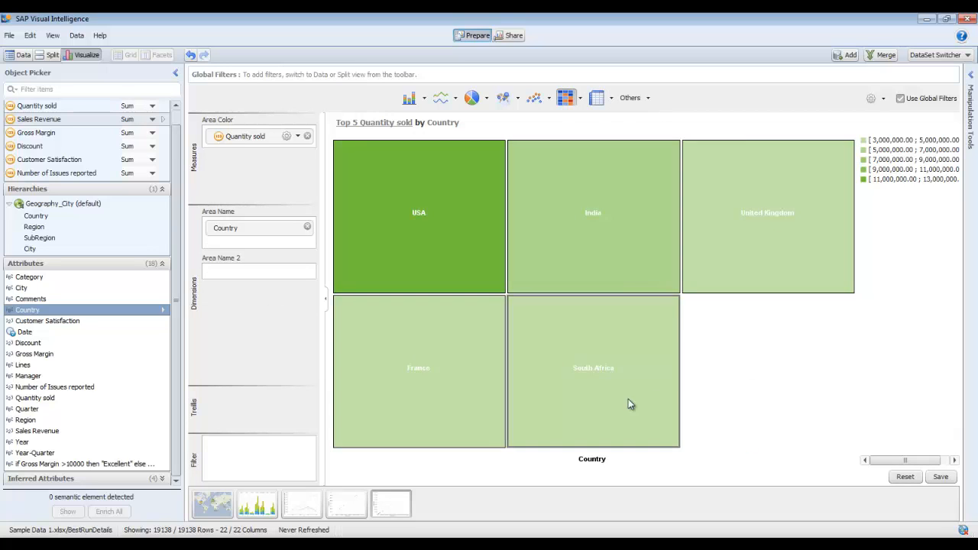
click(299, 138)
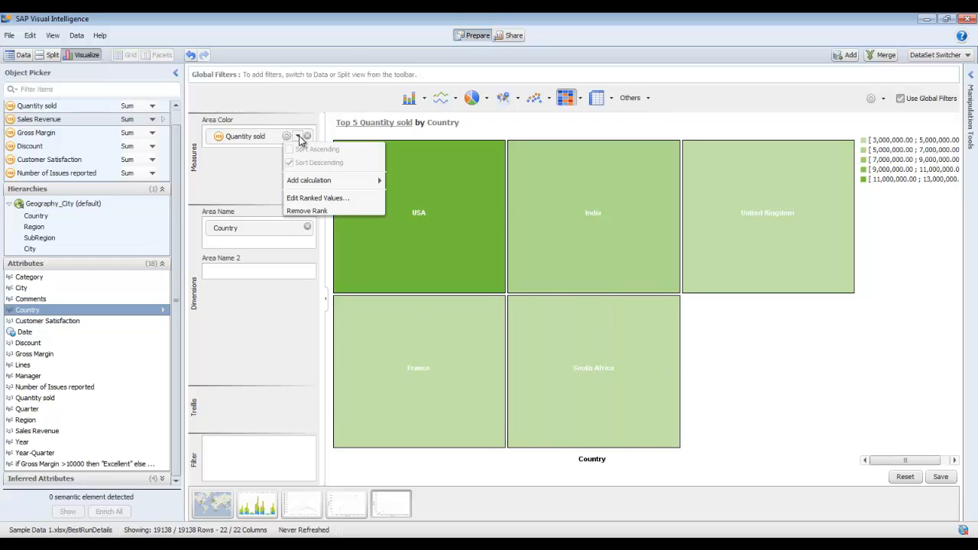
click(313, 207)
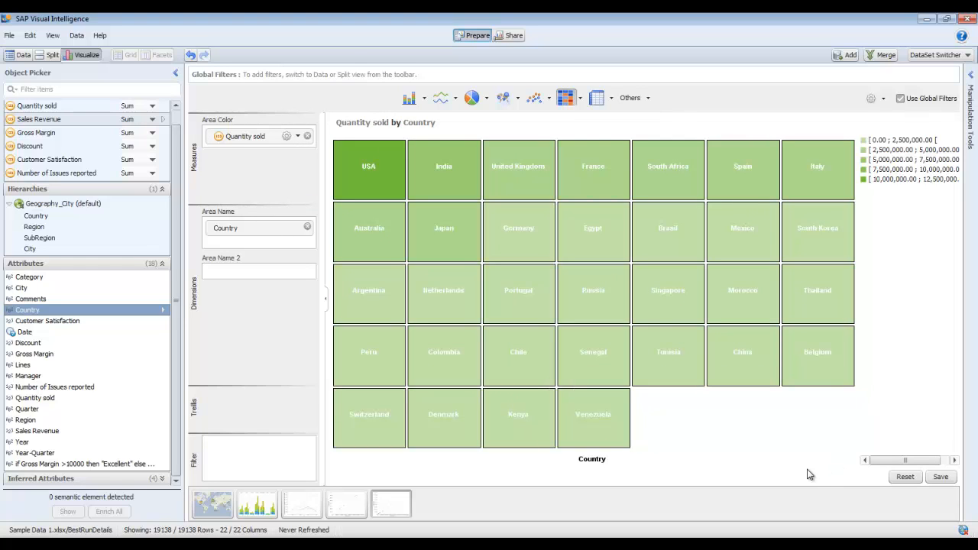
Step: Add City below Country in the heat map's Area Name and change the visualization to a tree map
click(582, 99)
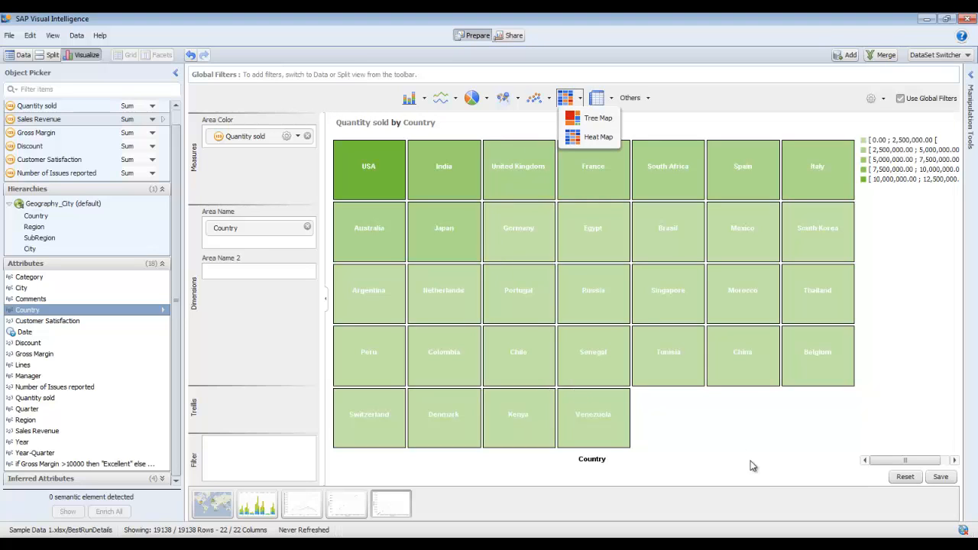
click(22, 288)
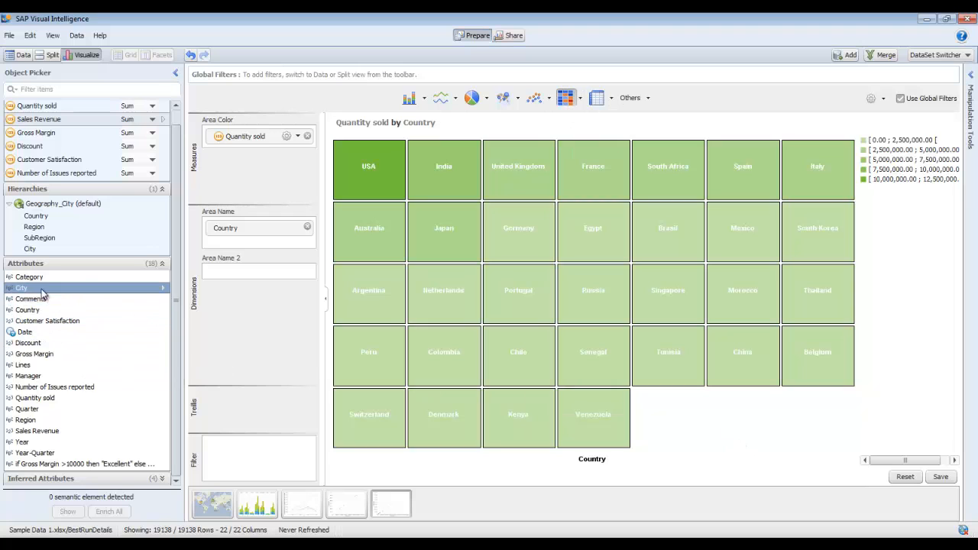
drag(42, 293, 256, 248)
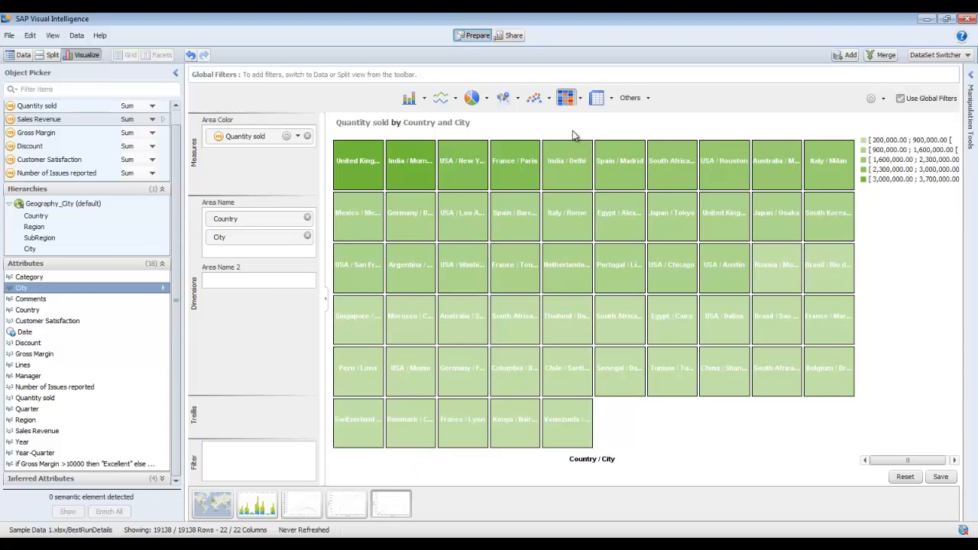
click(580, 99)
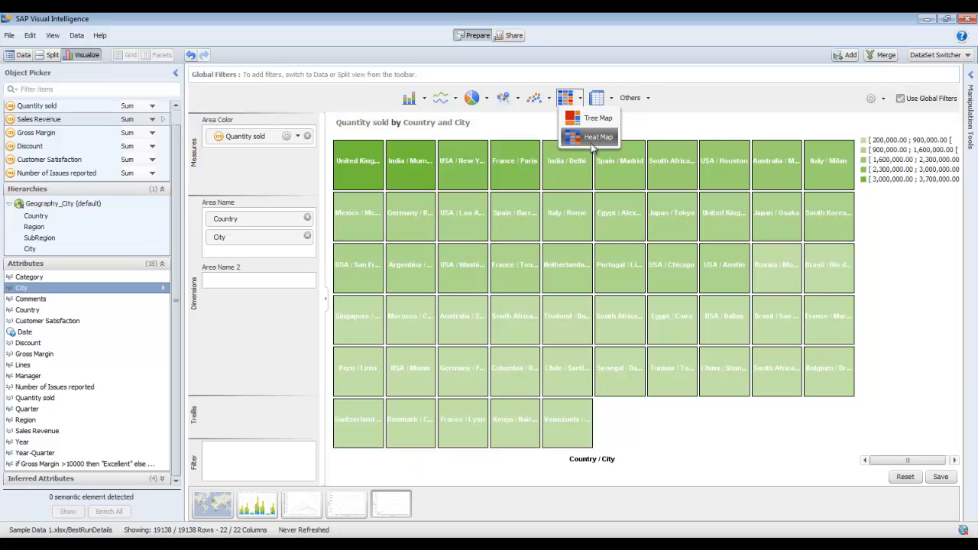
click(590, 119)
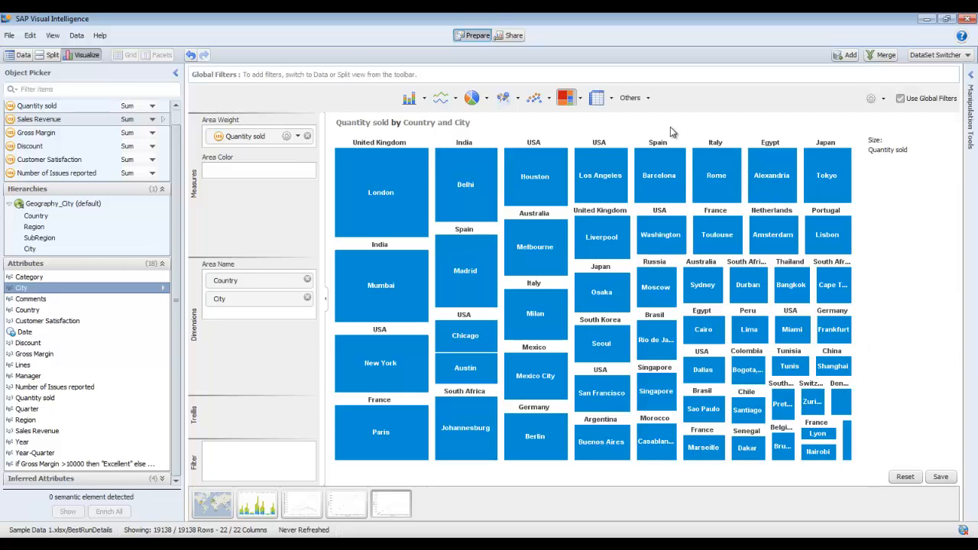
click(646, 99)
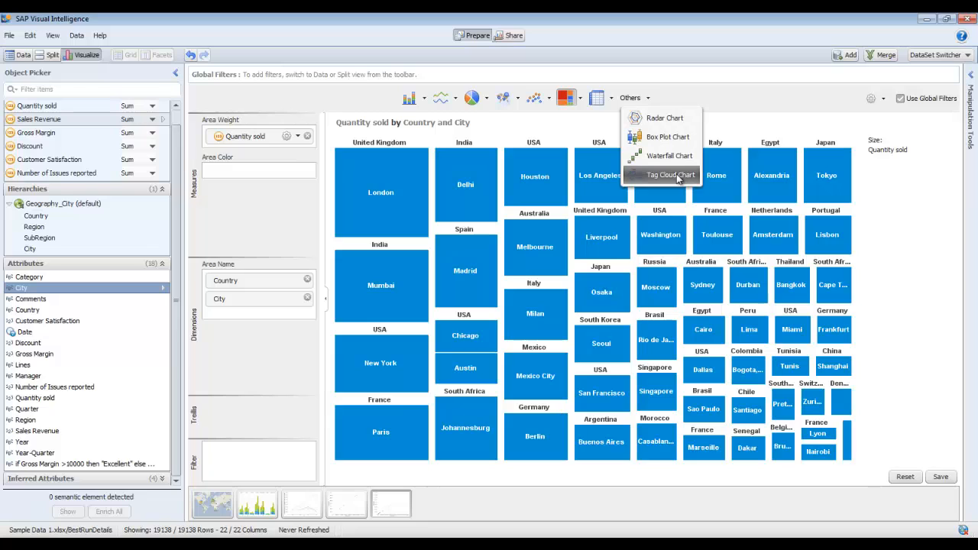
click(895, 252)
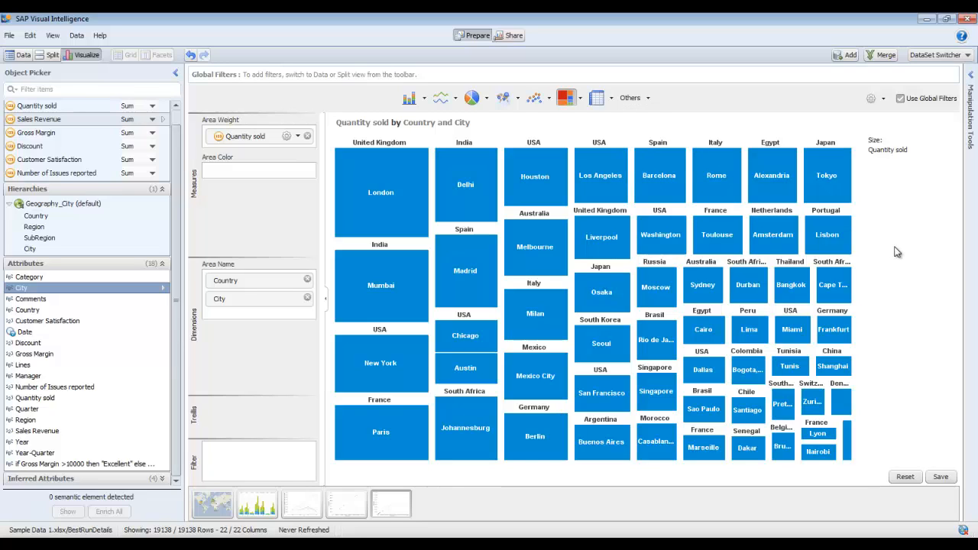